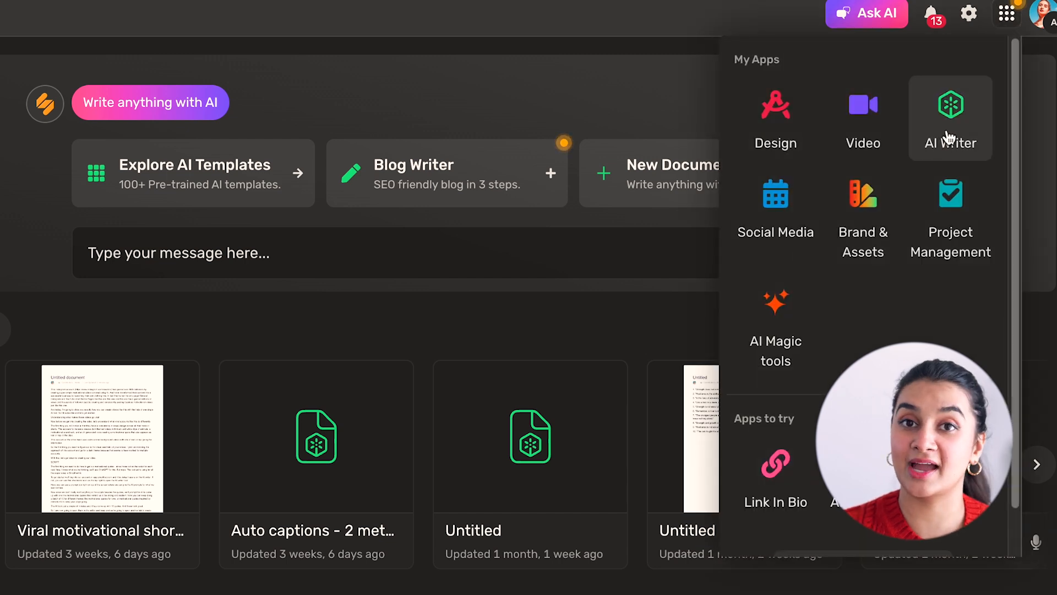
Ask the AI Writer chat to "Give me 10 one line motivational quotes that remind us to be strong and resilient", review the reply and close the chat.
click(949, 137)
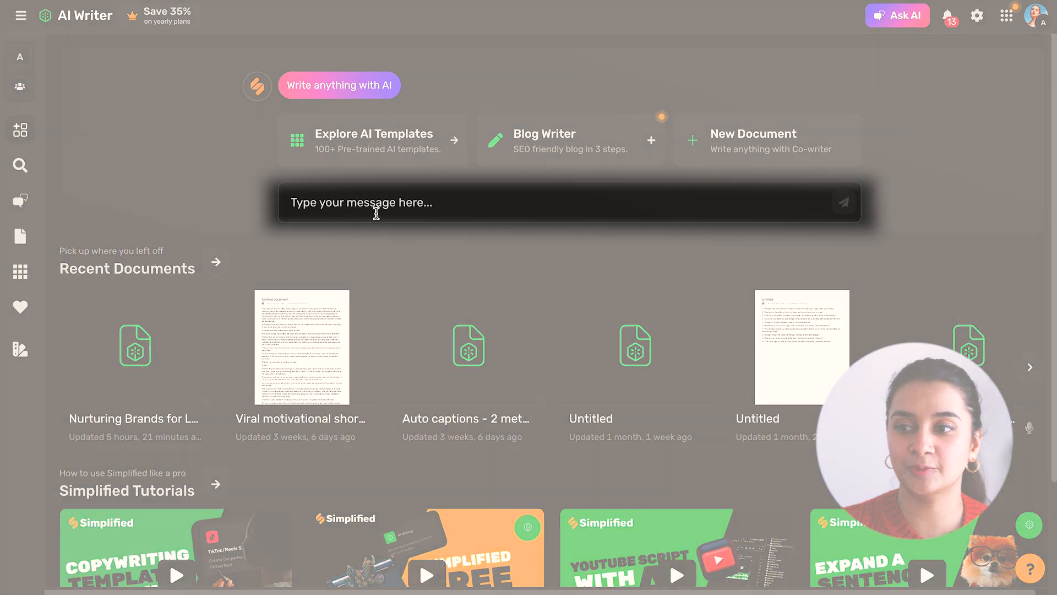
click(376, 209)
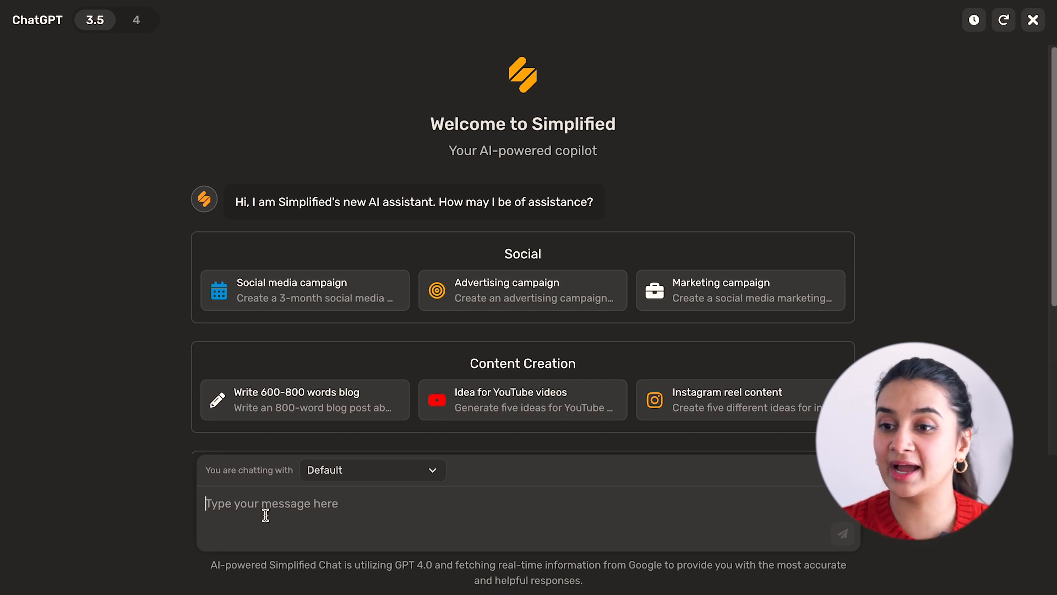
text(Give me 10 one line motivational quotes that remind us to be strong and resilient)
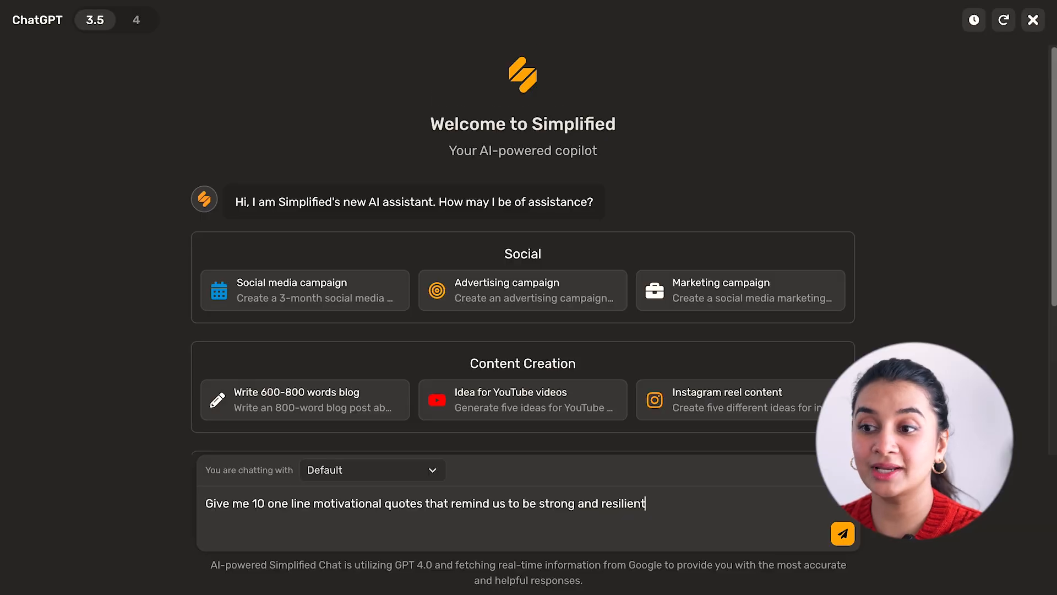
key(Return)
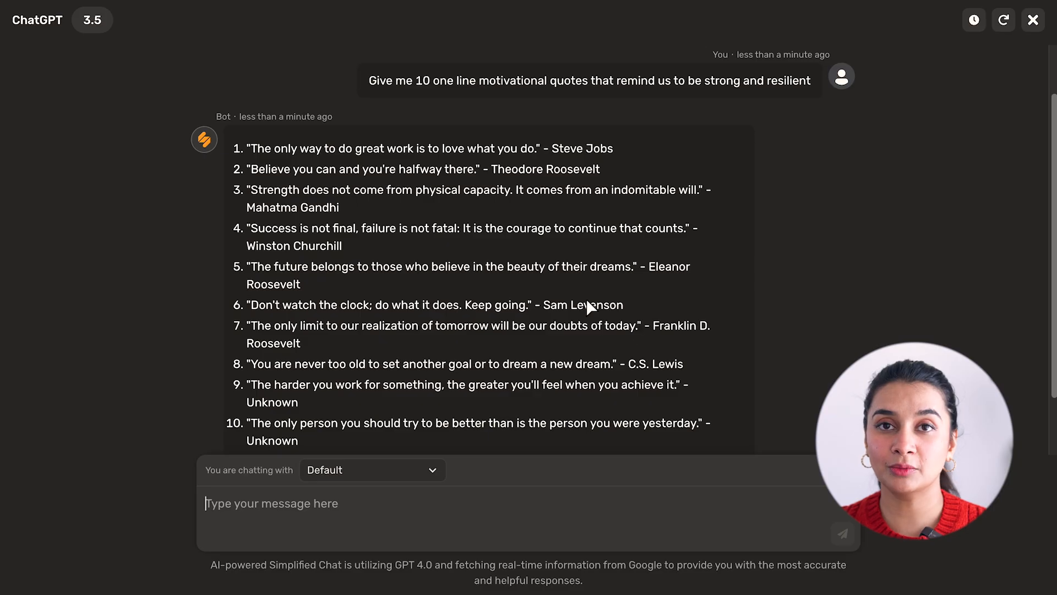
scroll(587, 304, down, 2)
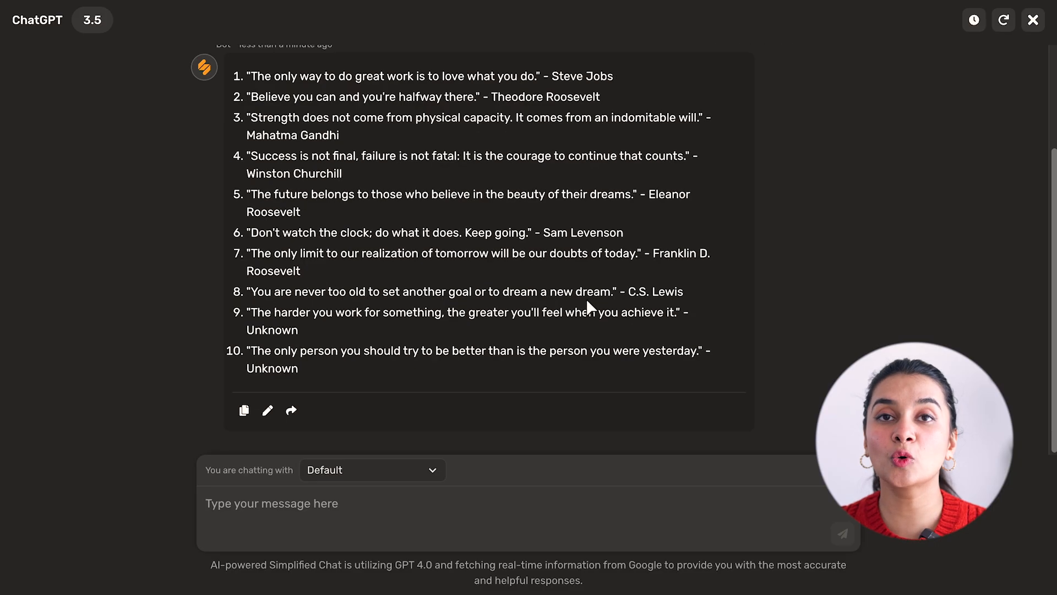
click(398, 348)
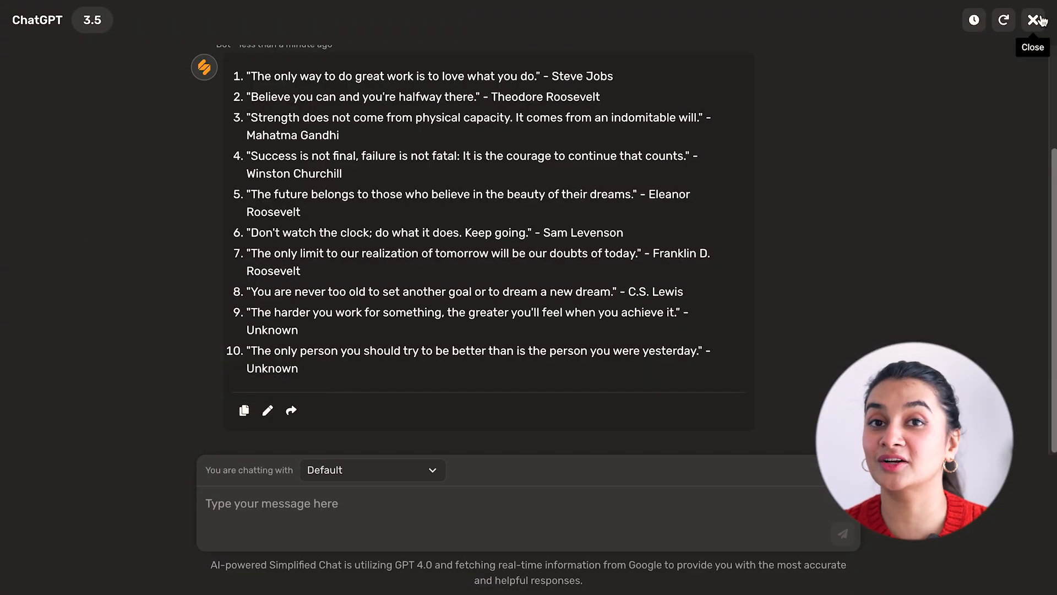
click(1040, 20)
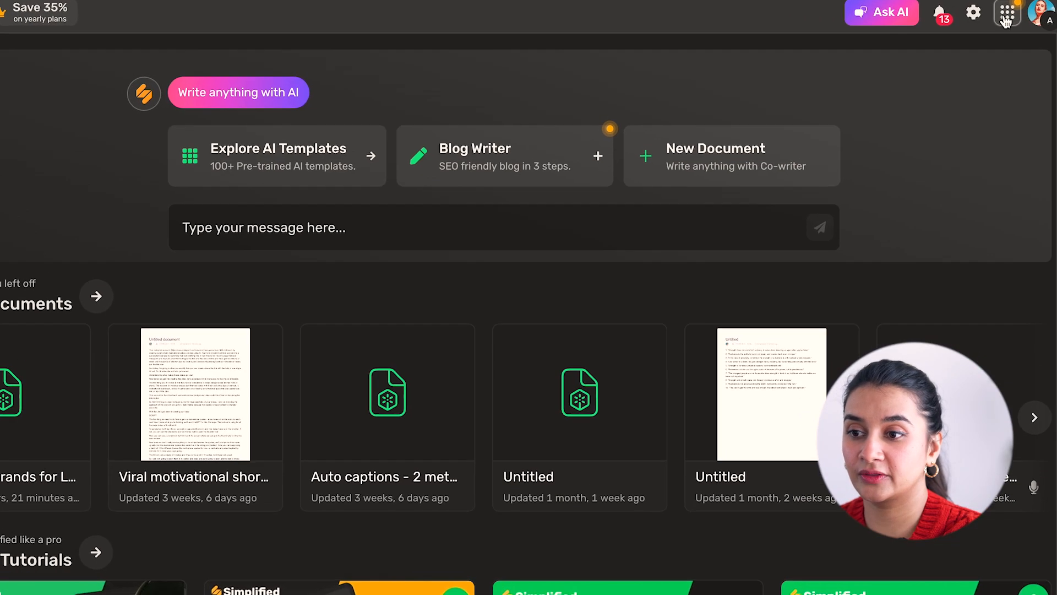
Create a blank Youtube Shorts video project at 1080 x 1920 px in the Video app.
click(1007, 15)
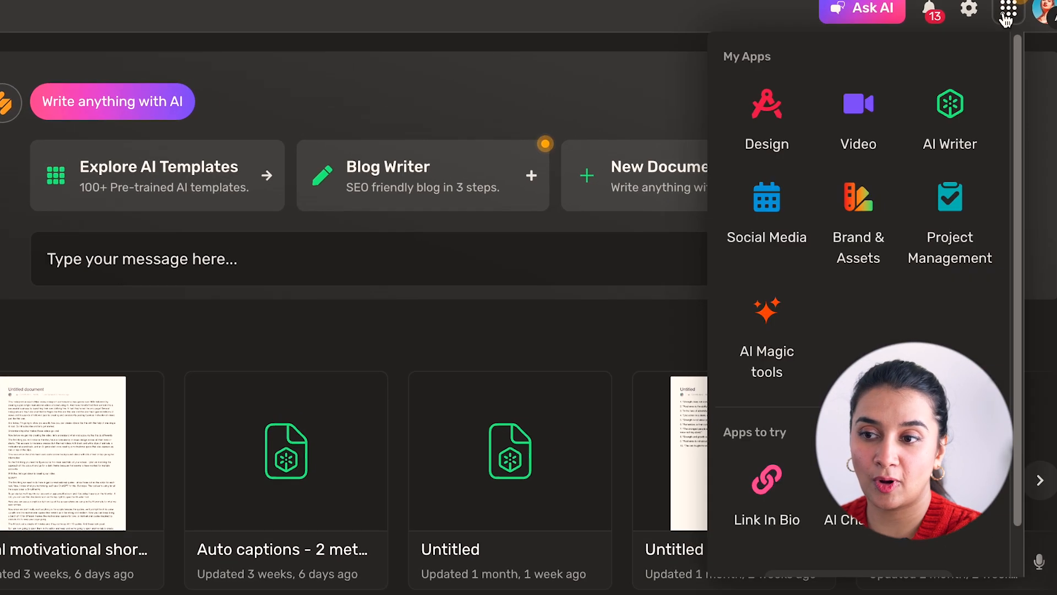
click(856, 132)
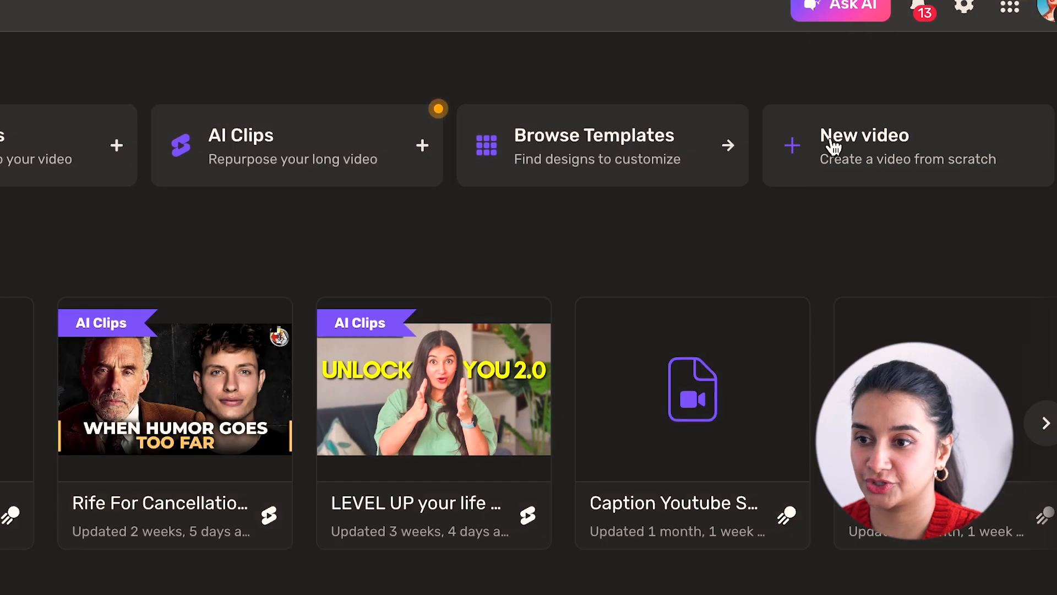
click(834, 146)
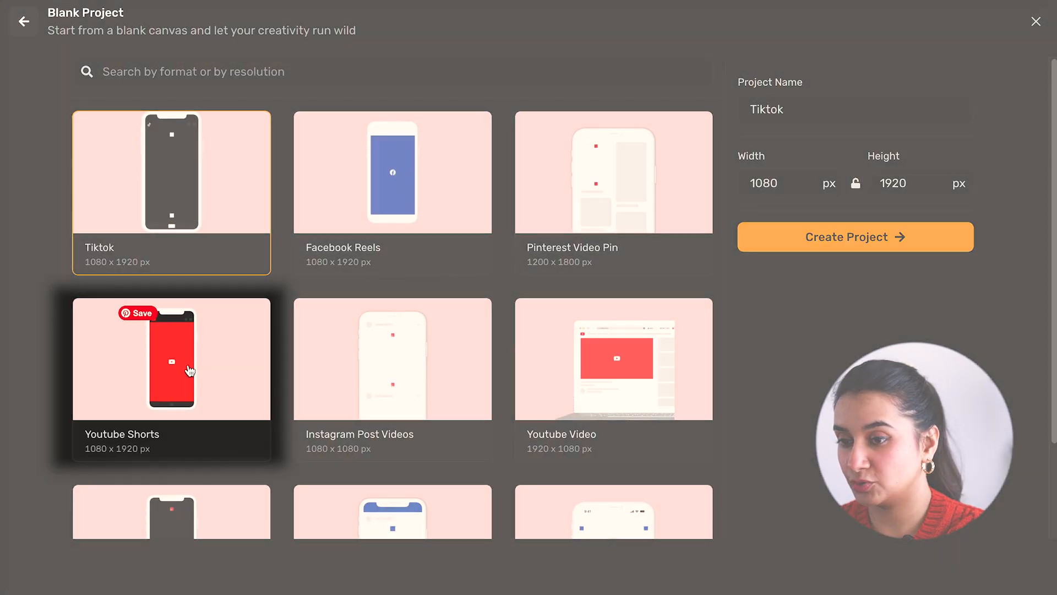
click(189, 370)
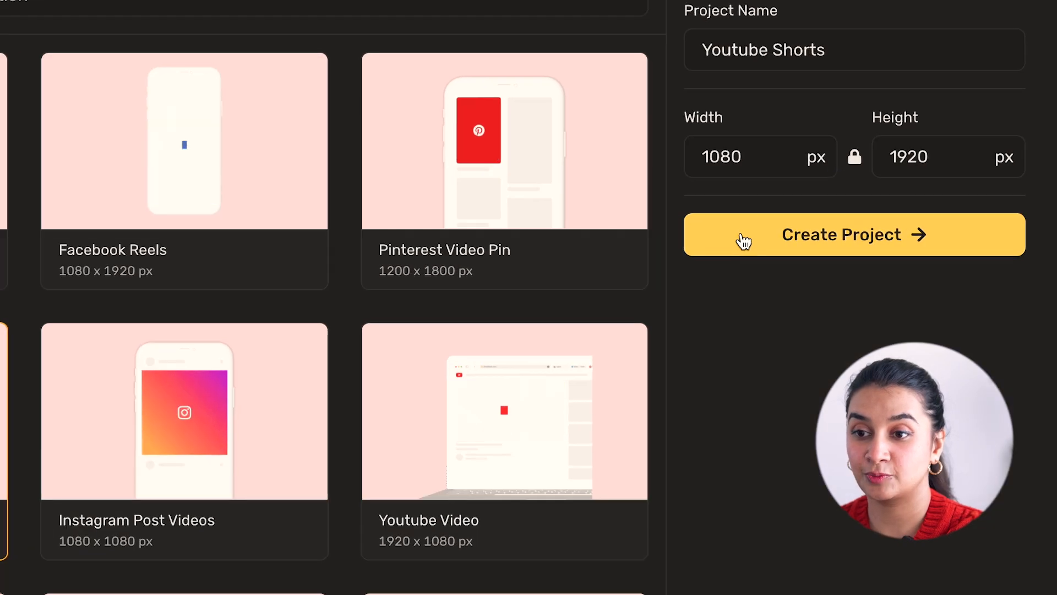
click(787, 239)
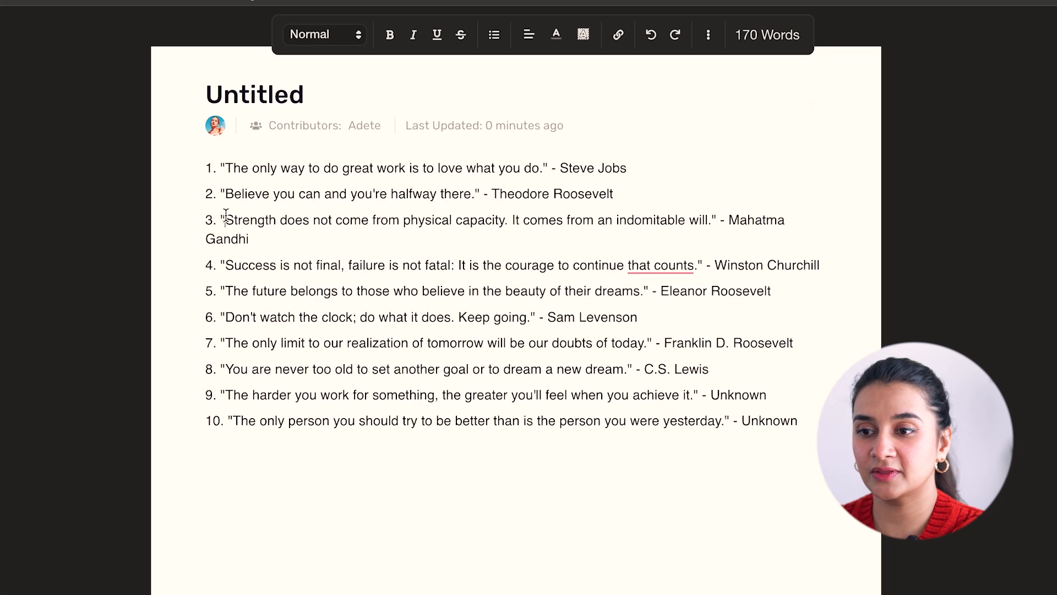
Copy the third quote, "Strength does not come from physical capacity. It comes from an indomitable will.", into the video project's text-to-speech script.
drag(205, 220, 736, 220)
key(ctrl+c)
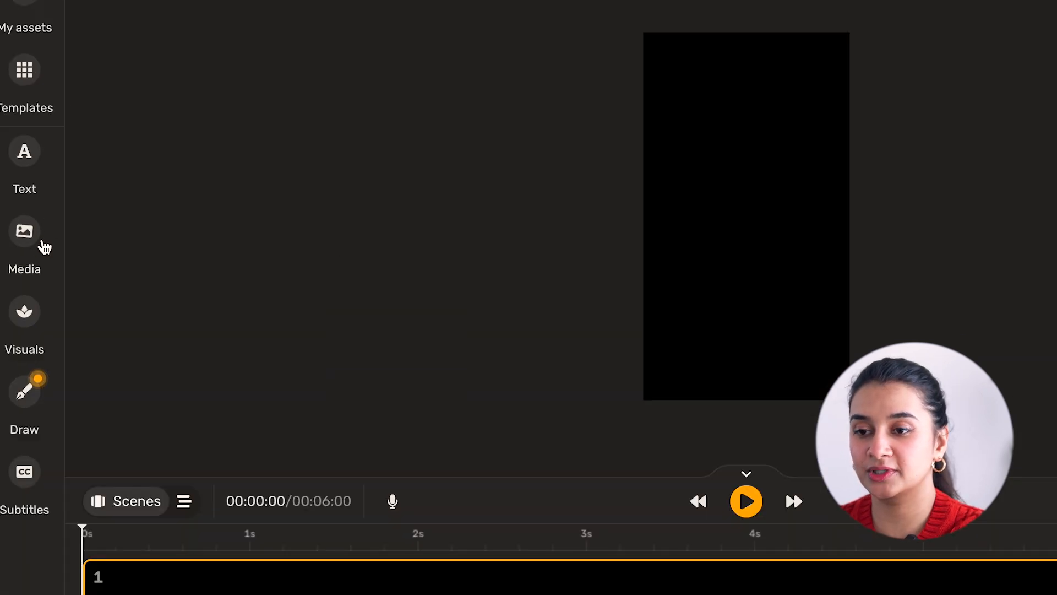
click(26, 236)
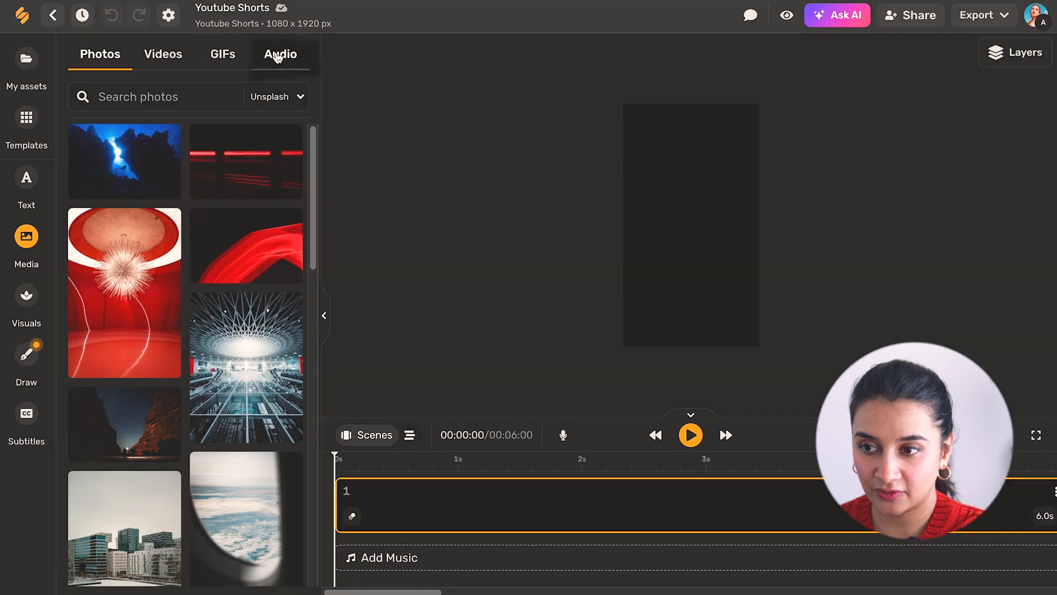
click(279, 54)
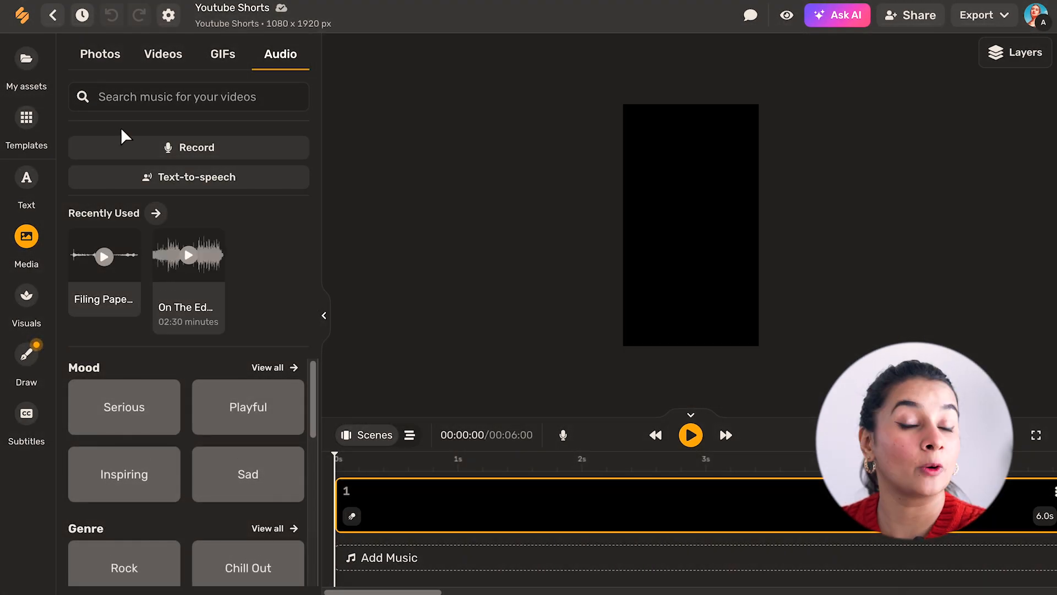
click(170, 178)
key(ctrl+v)
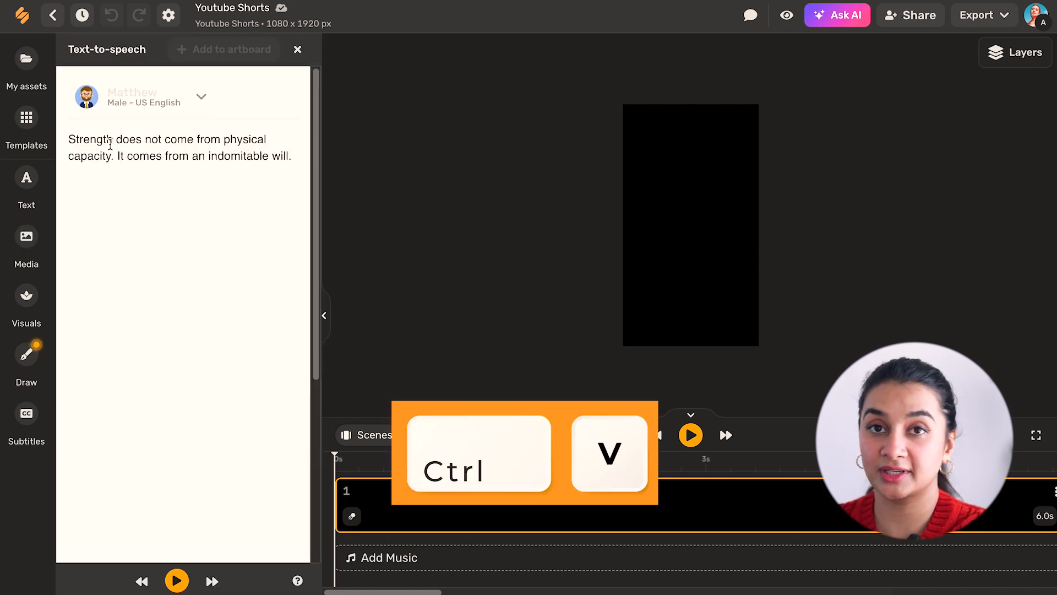
Add the script to the artboard as a male US English voiceover, play it back and shorten the scene to 5.4 seconds.
click(148, 107)
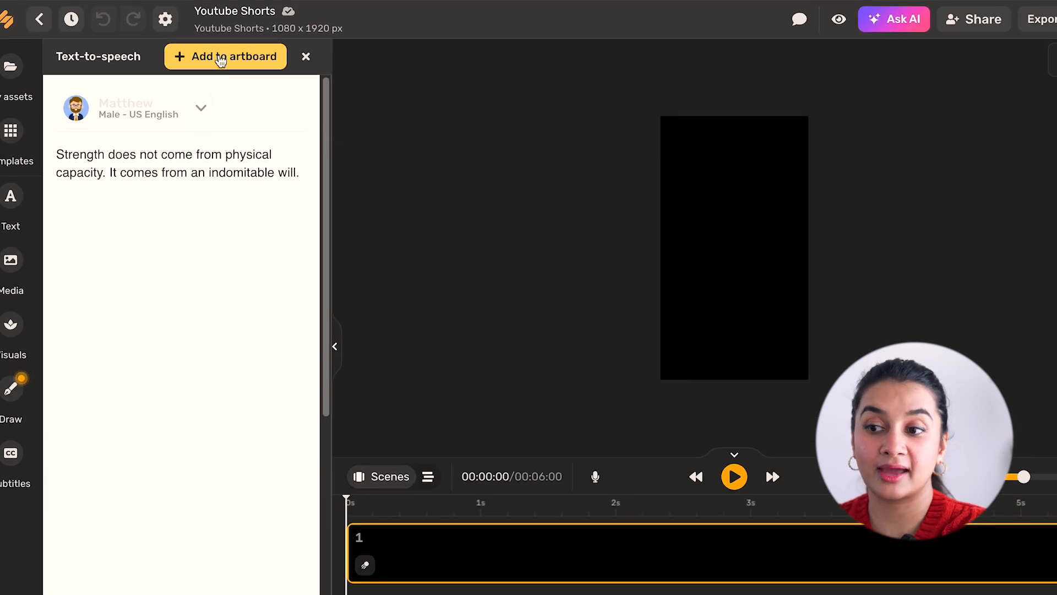
click(216, 57)
click(734, 476)
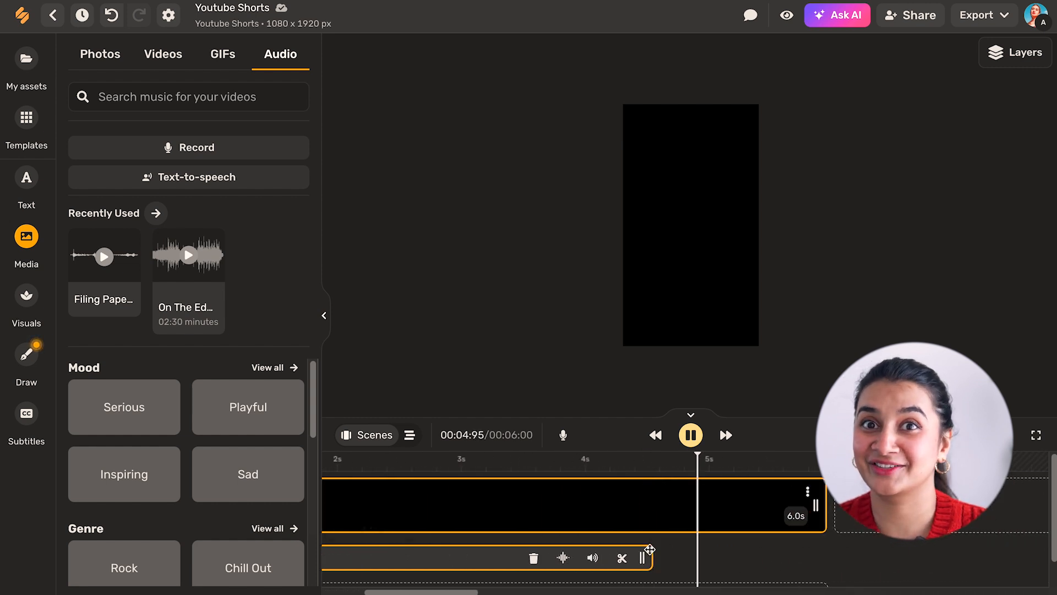
click(642, 556)
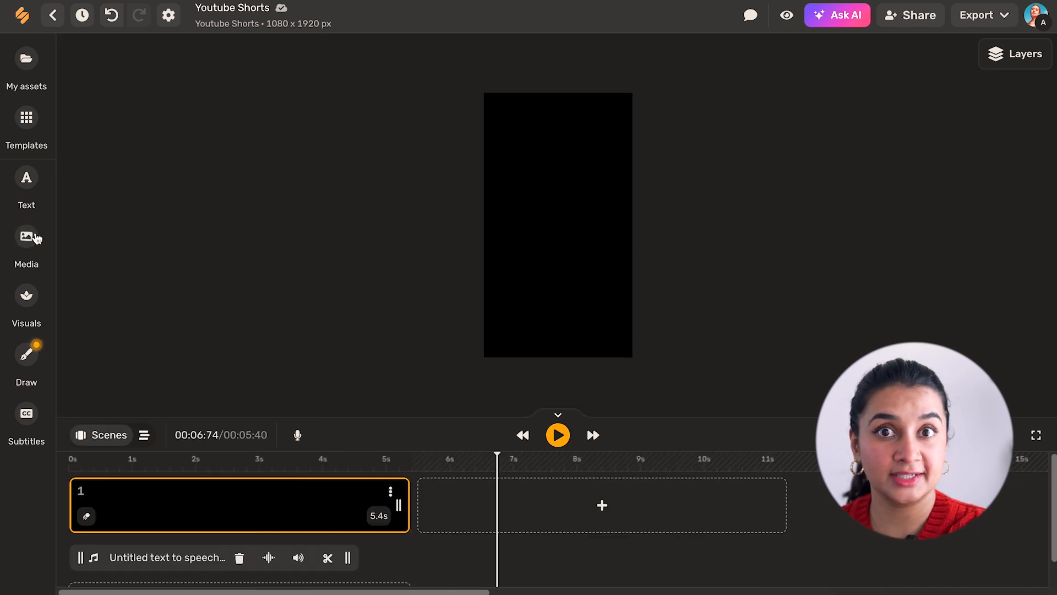
Search the Storyblocks stock videos for "wolf".
click(26, 238)
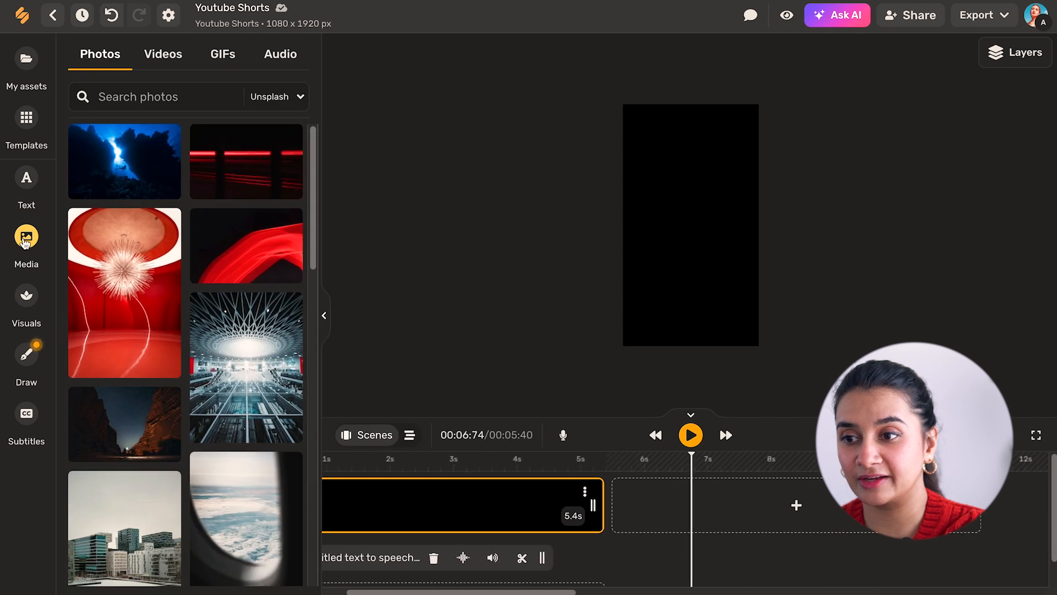
click(170, 65)
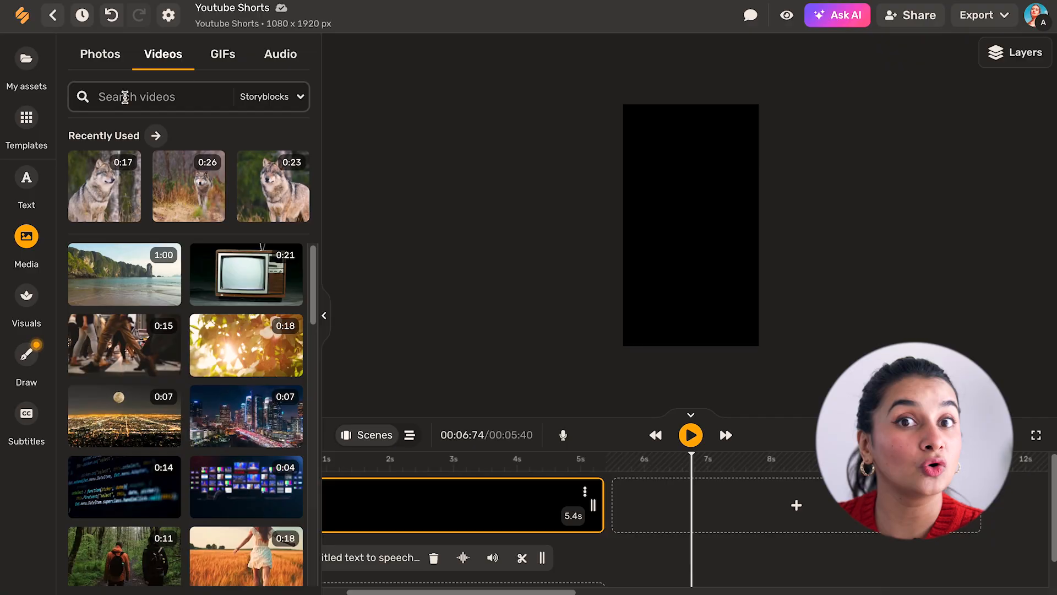
text(wolf)
key(Return)
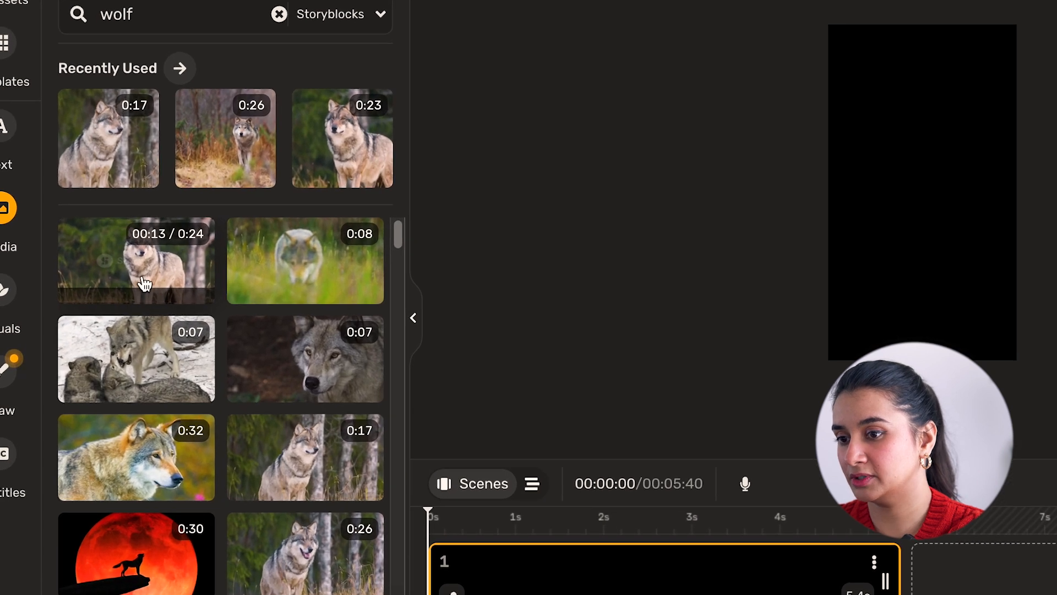
Add the 0:24 standing wolf clip trimmed to 5.6 seconds and enlarge it to fill the vertical artboard.
click(144, 284)
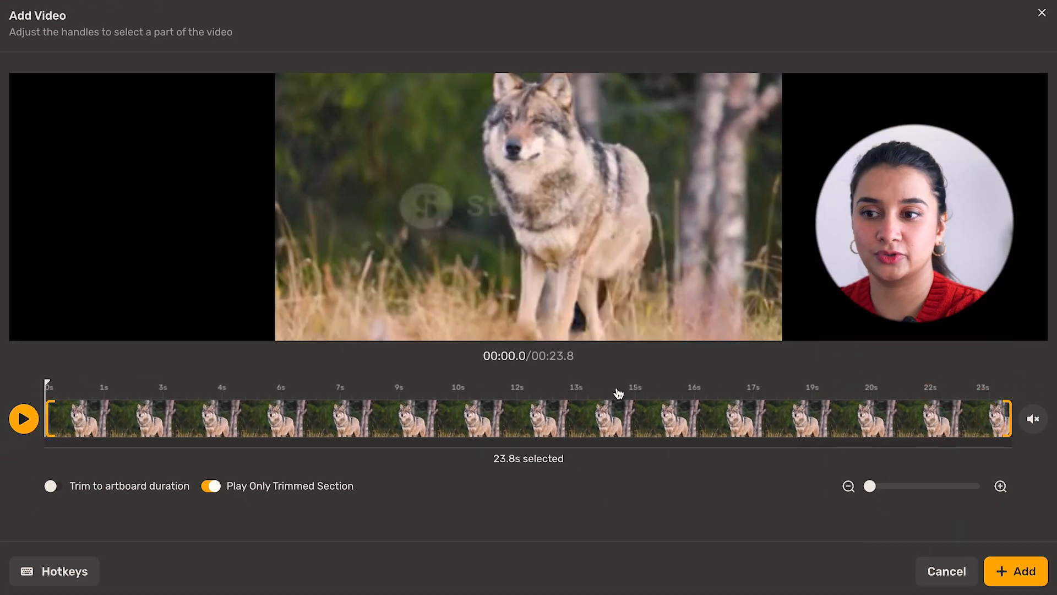
drag(1009, 418, 268, 440)
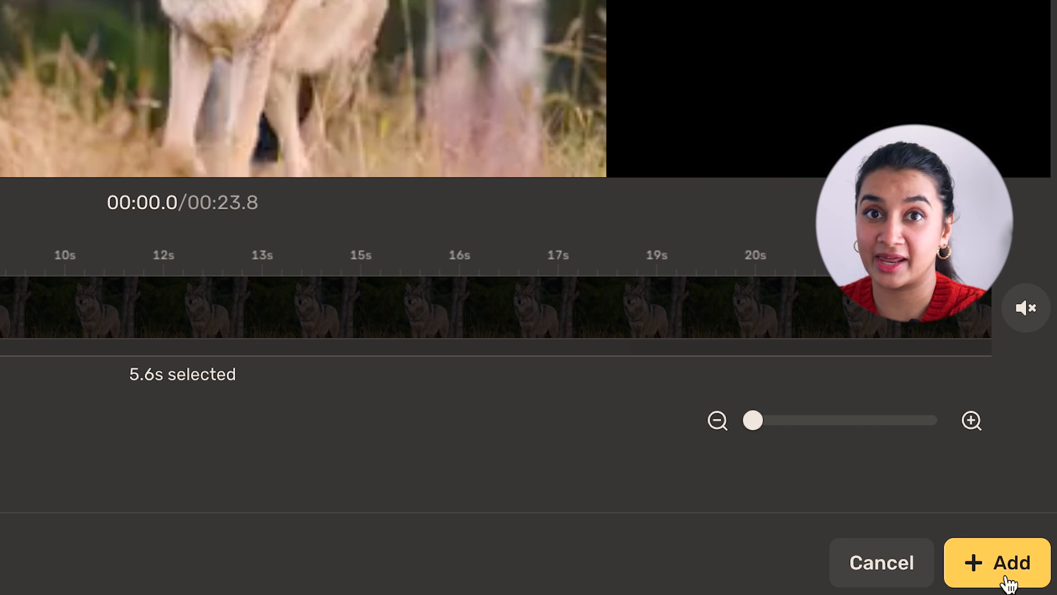
click(1009, 583)
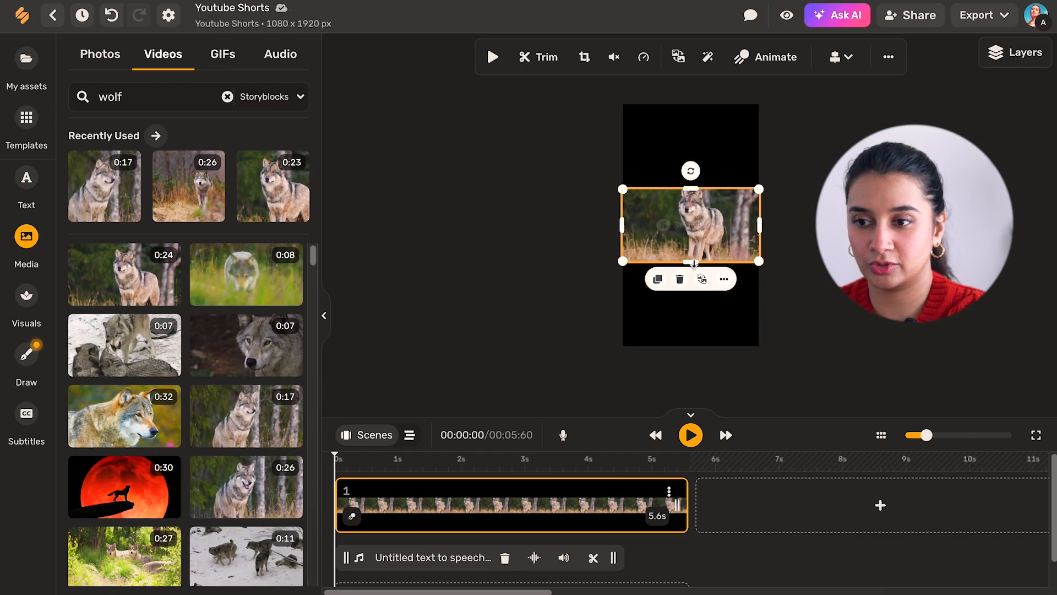
drag(694, 263, 691, 347)
drag(691, 187, 691, 103)
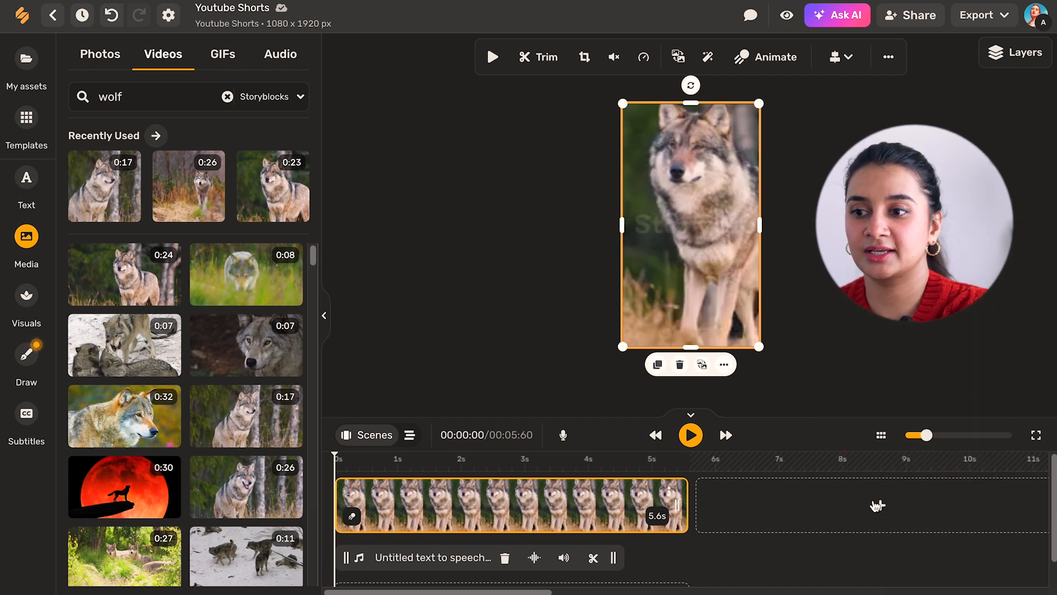
Add a second scene containing the 0:09 walking wolf clip, trimmed to its first 3.0 seconds.
click(880, 508)
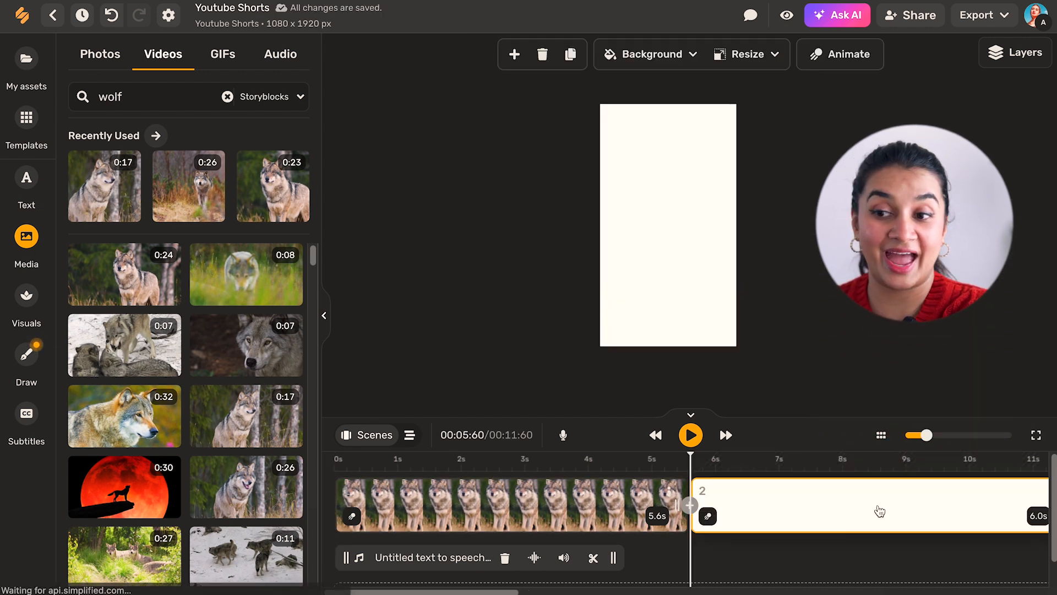
scroll(134, 462, down, 5)
click(134, 461)
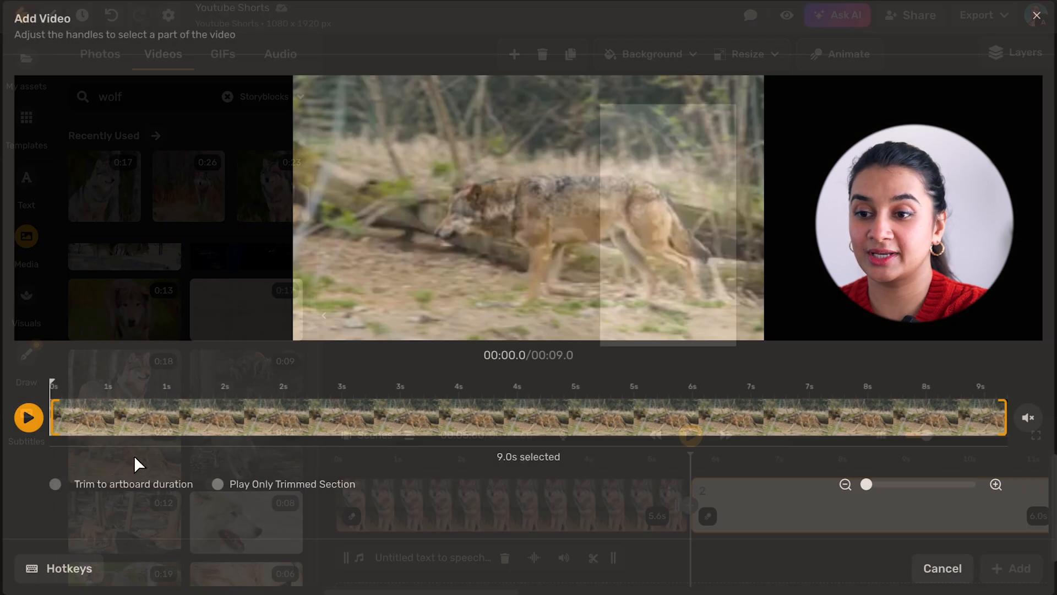
drag(1011, 419, 365, 441)
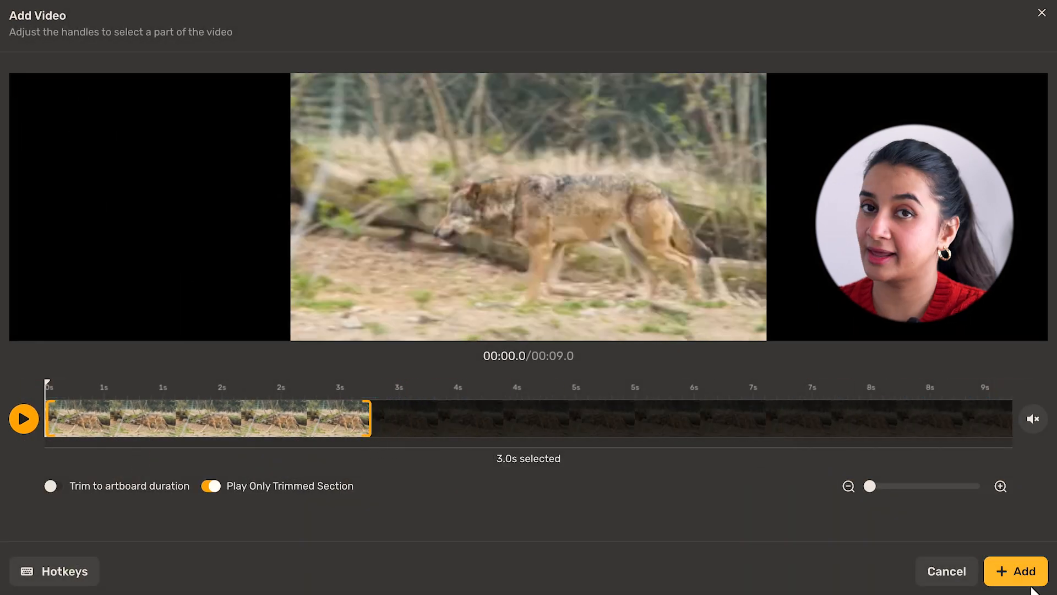
click(999, 570)
Stretch the walking wolf clip to fill the artboard and shorten the two scenes to 2.5 and 2.1 seconds to match the voiceover.
drag(668, 264, 667, 347)
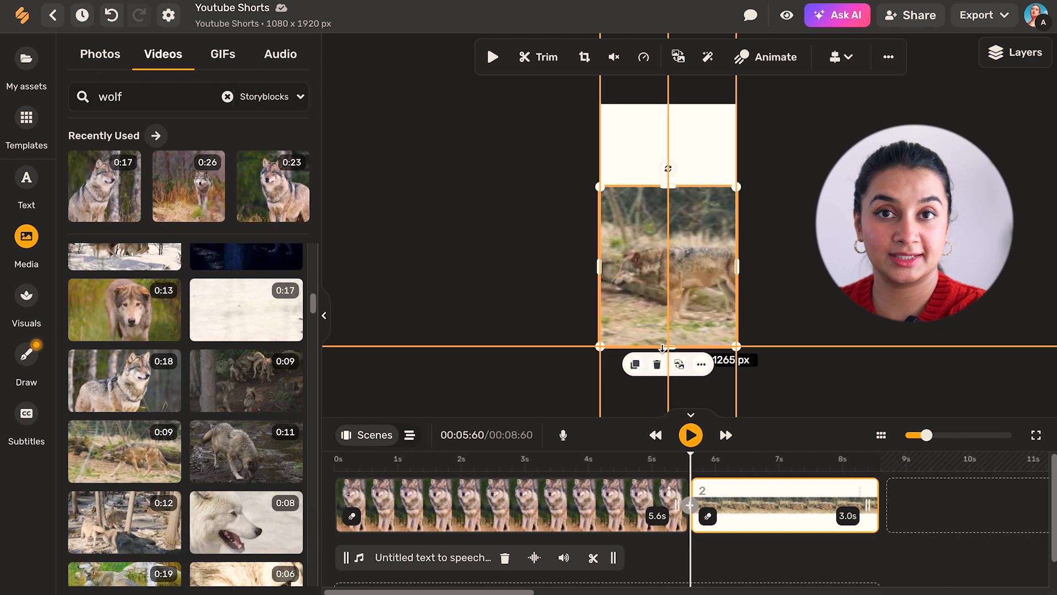
drag(668, 186, 662, 103)
drag(678, 505, 612, 514)
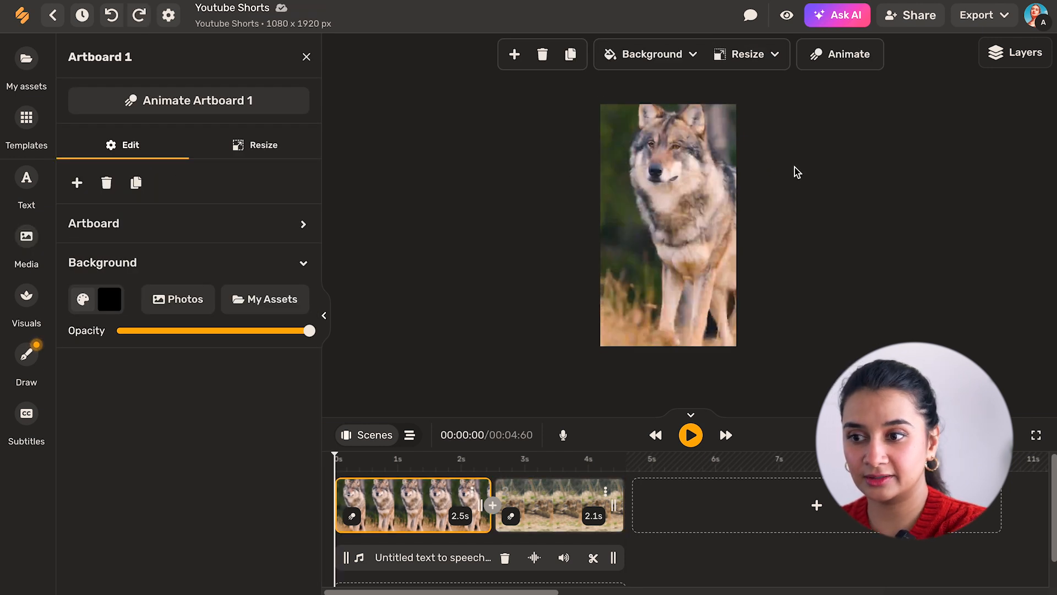
Adjust the standing wolf clip to saturation -1, brightness -0.21 and contrast 0.03 for a dark black-and-white look.
click(678, 214)
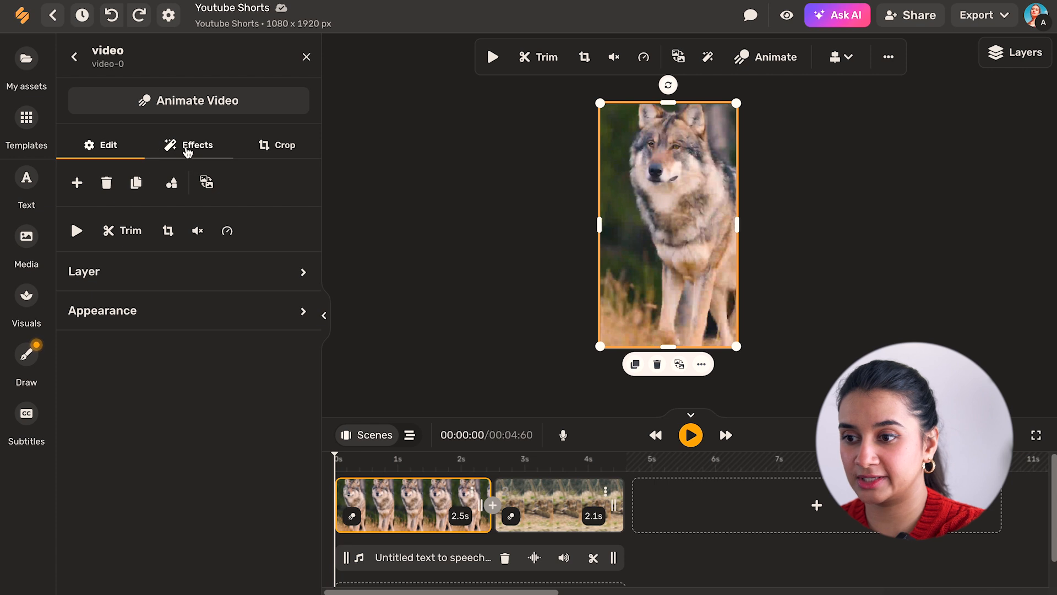
click(187, 146)
scroll(165, 362, down, 3)
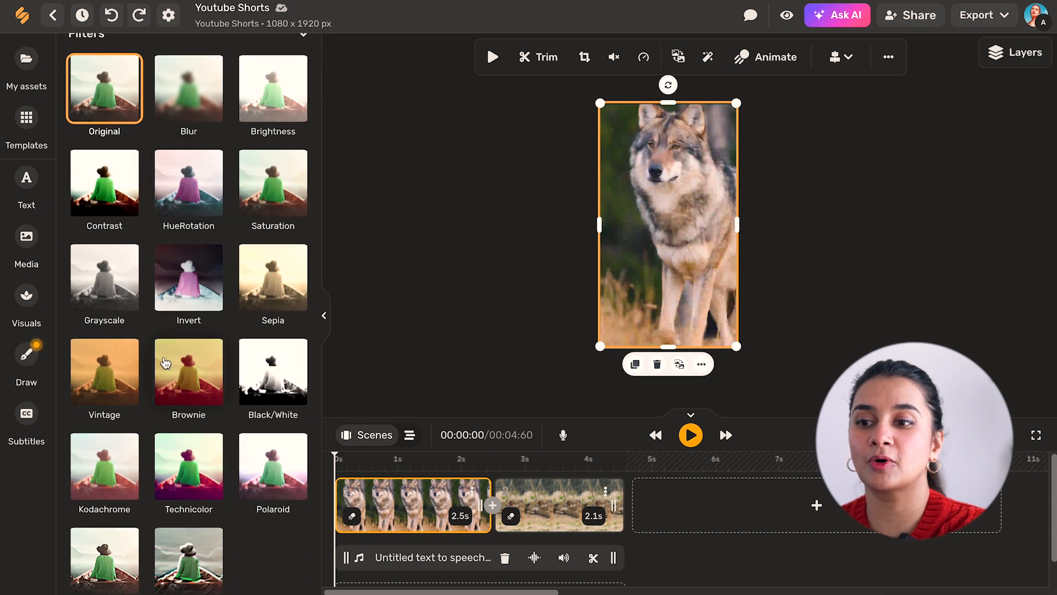
scroll(165, 362, down, 3)
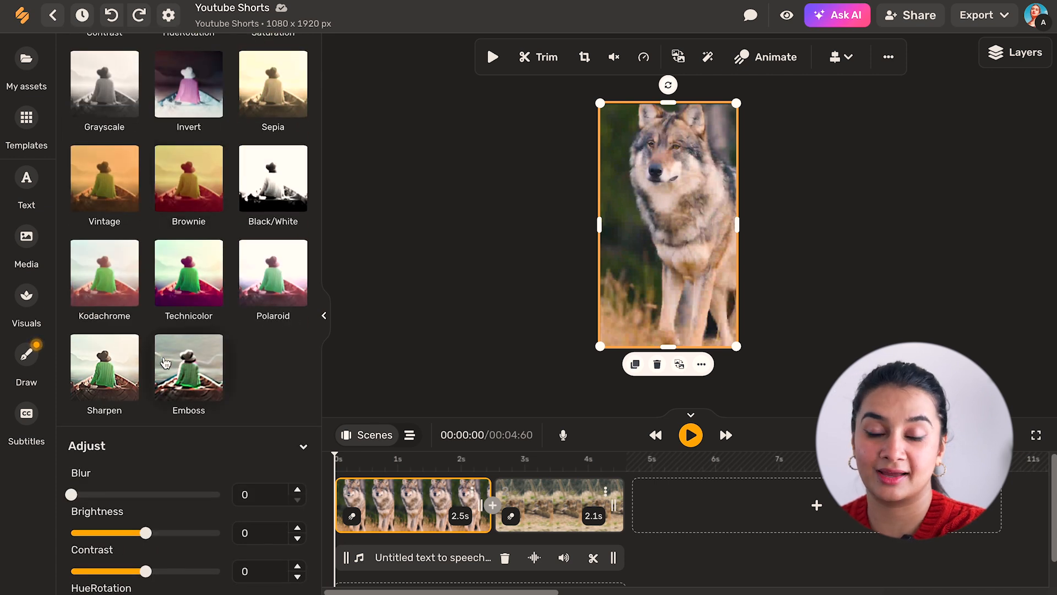
scroll(165, 362, down, 2)
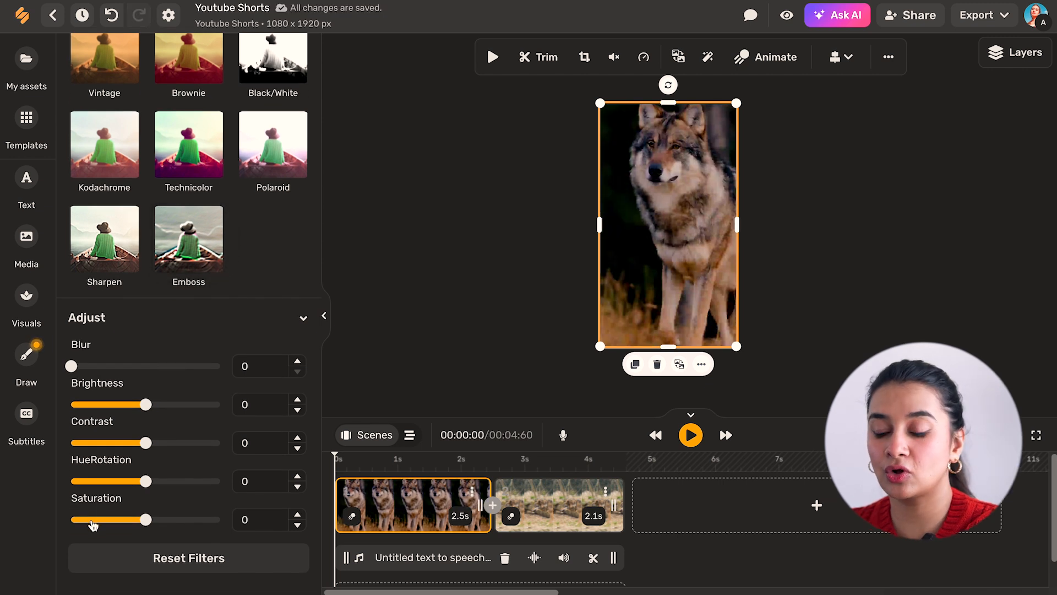
drag(92, 521, 86, 520)
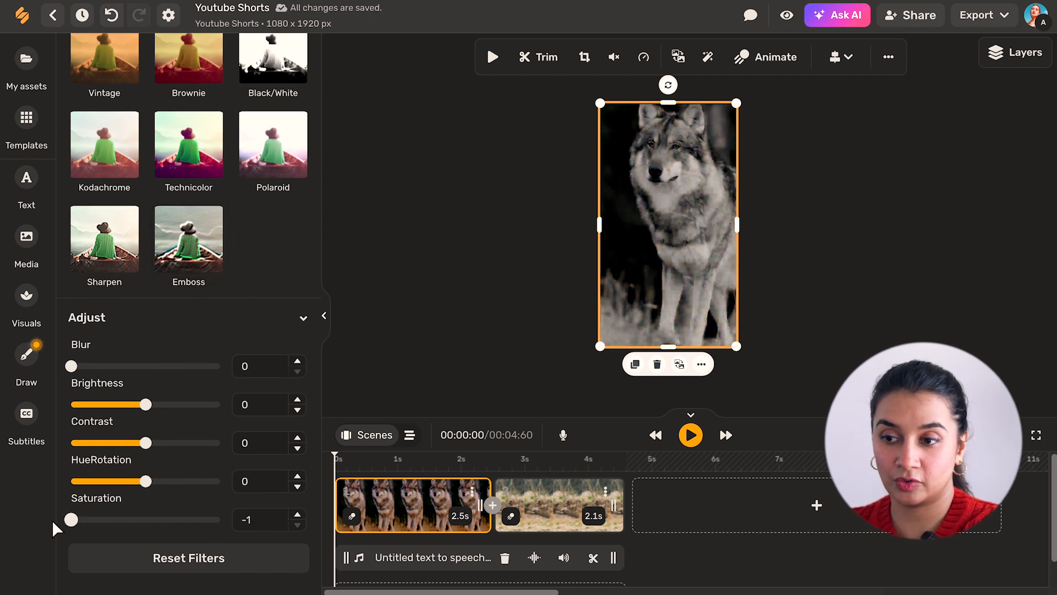
drag(142, 405, 130, 404)
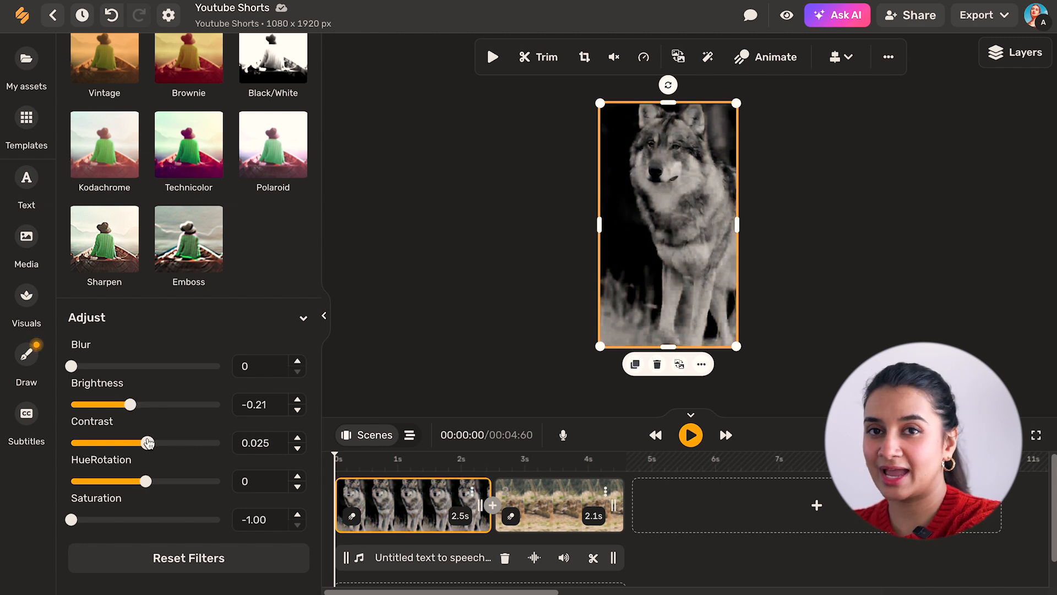
drag(149, 443, 148, 443)
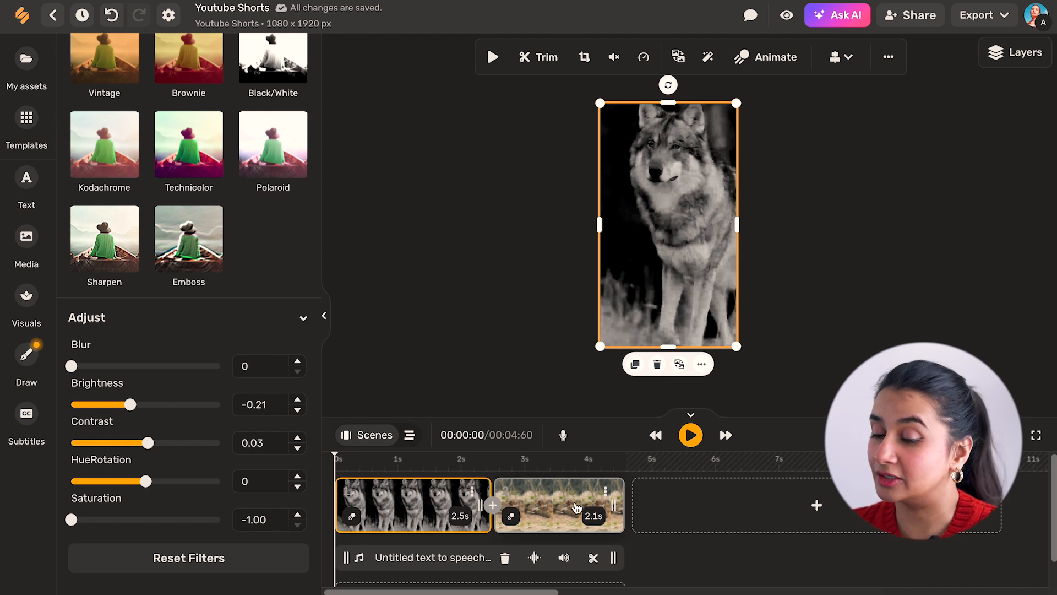
Set the walking wolf clip's brightness to -0.21, contrast to -0.03 and saturation to -1.
click(576, 506)
scroll(211, 371, down, 9)
drag(145, 404, 130, 406)
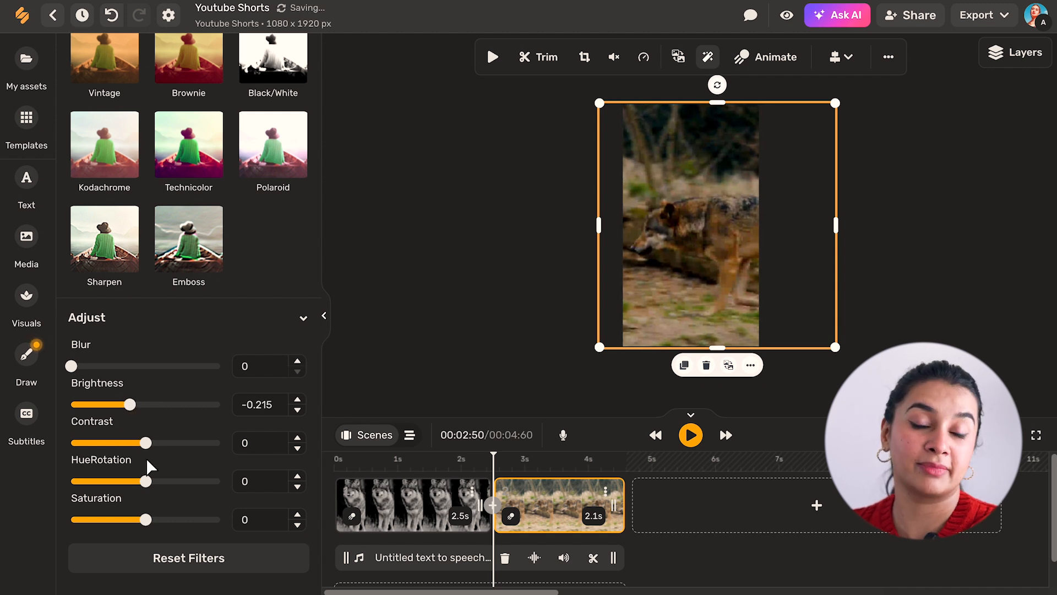
drag(145, 442, 143, 442)
drag(145, 519, 8, 522)
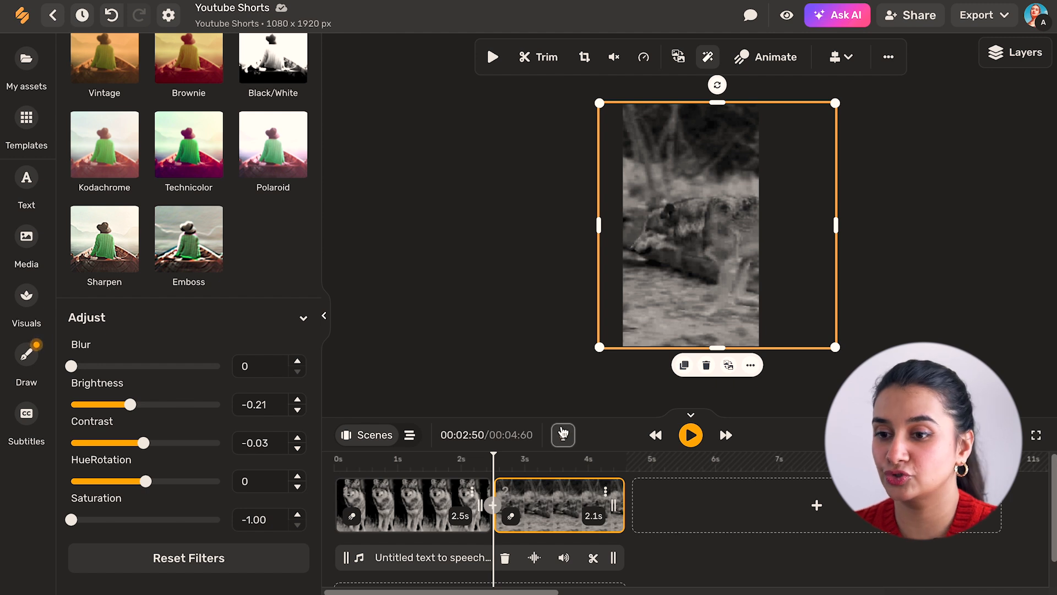
Export the finished wolf short as a video and download it.
click(997, 22)
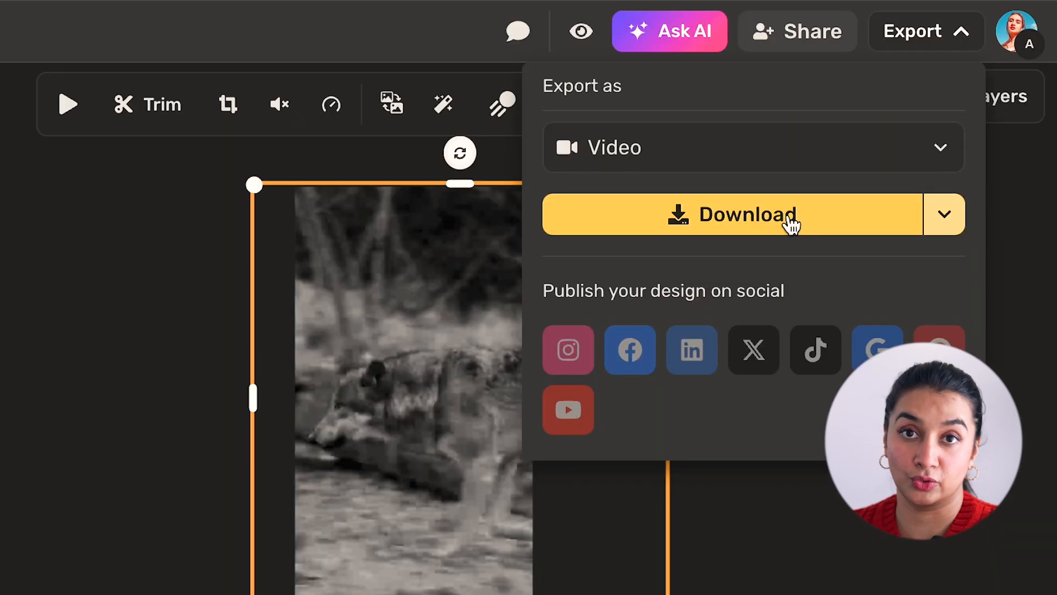
click(791, 220)
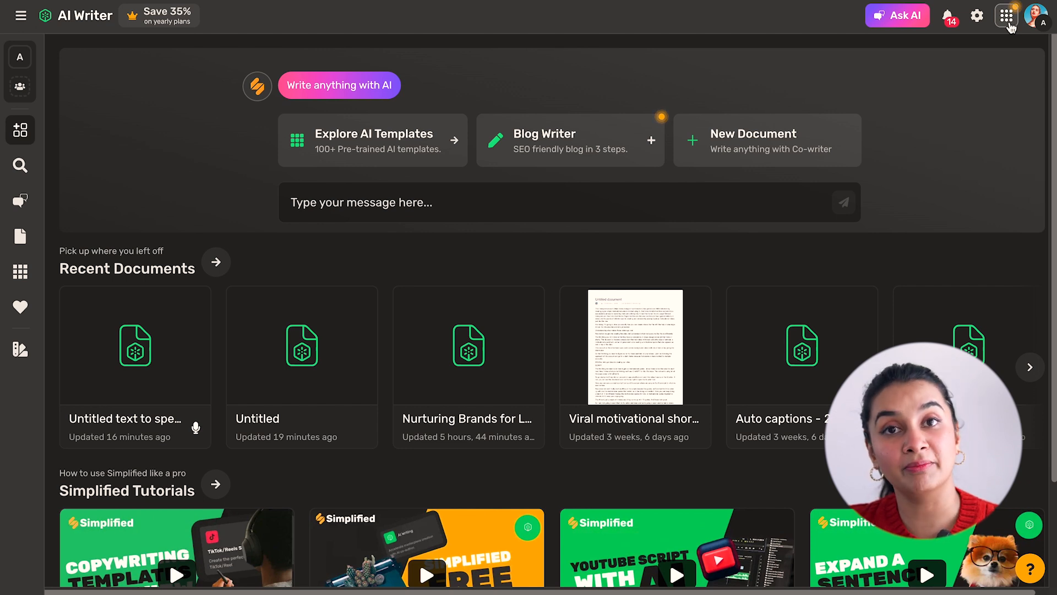
Start an AI Subtitles project from the video tools with the portrait template that shows a glowing serif word.
click(1011, 26)
click(894, 91)
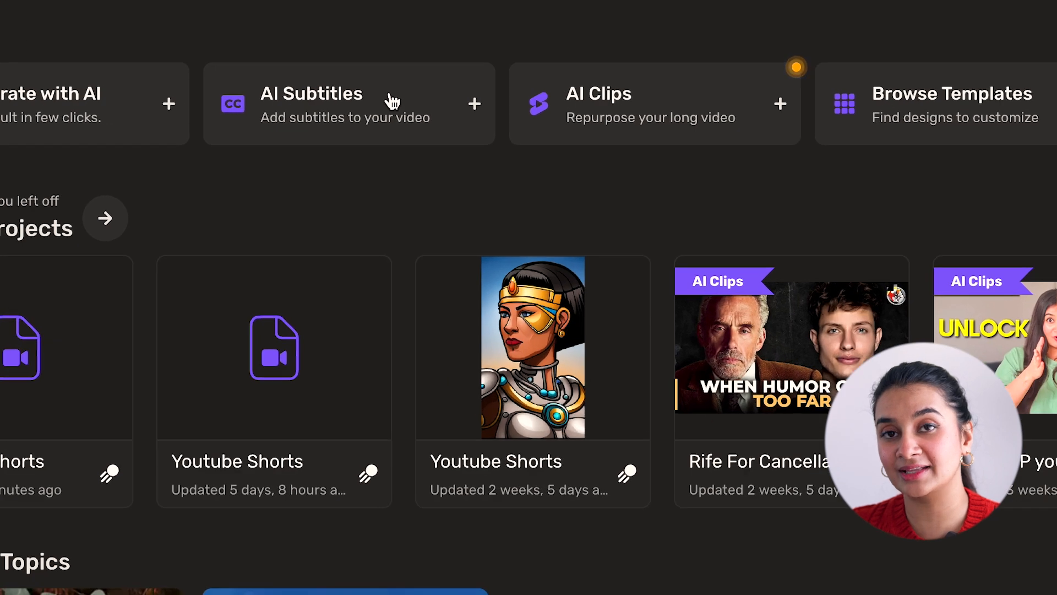
click(392, 101)
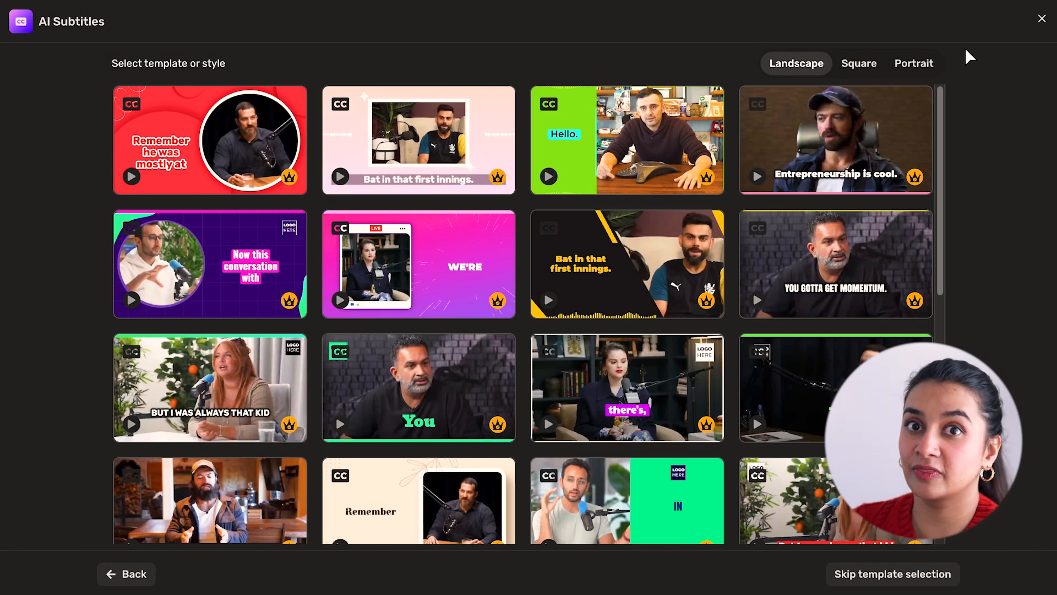
click(916, 63)
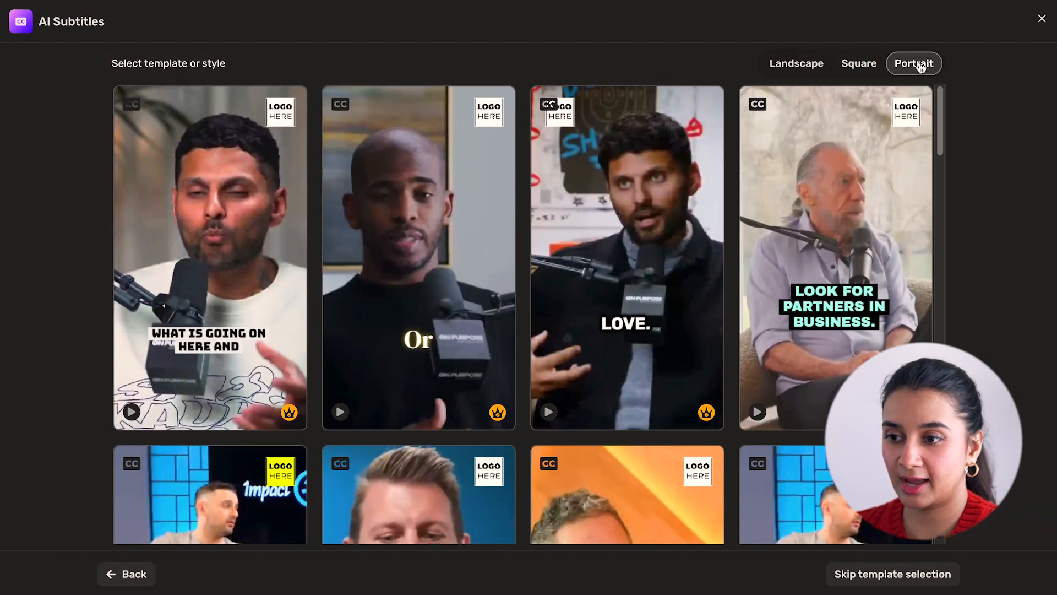
click(440, 251)
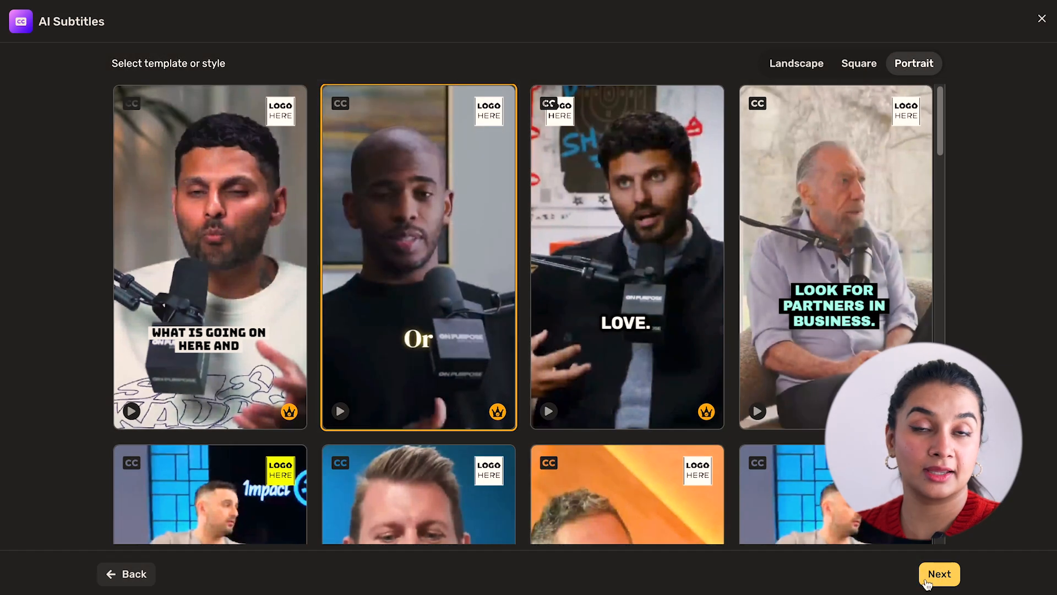
click(925, 578)
Upload the downloaded Youtube Shorts MP4 from the Desktop folder and generate its subtitles.
click(531, 267)
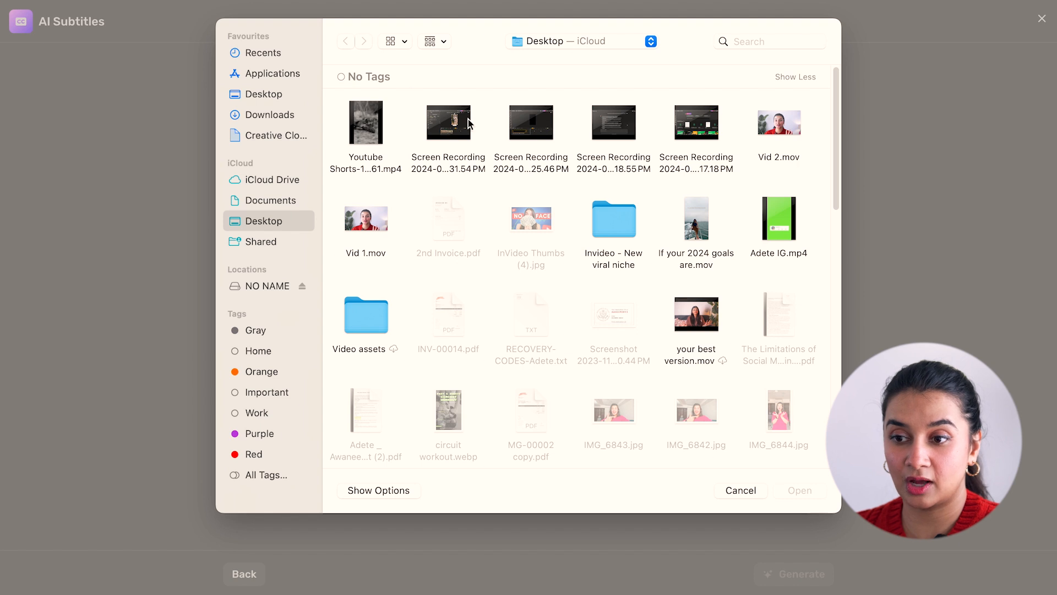
click(374, 122)
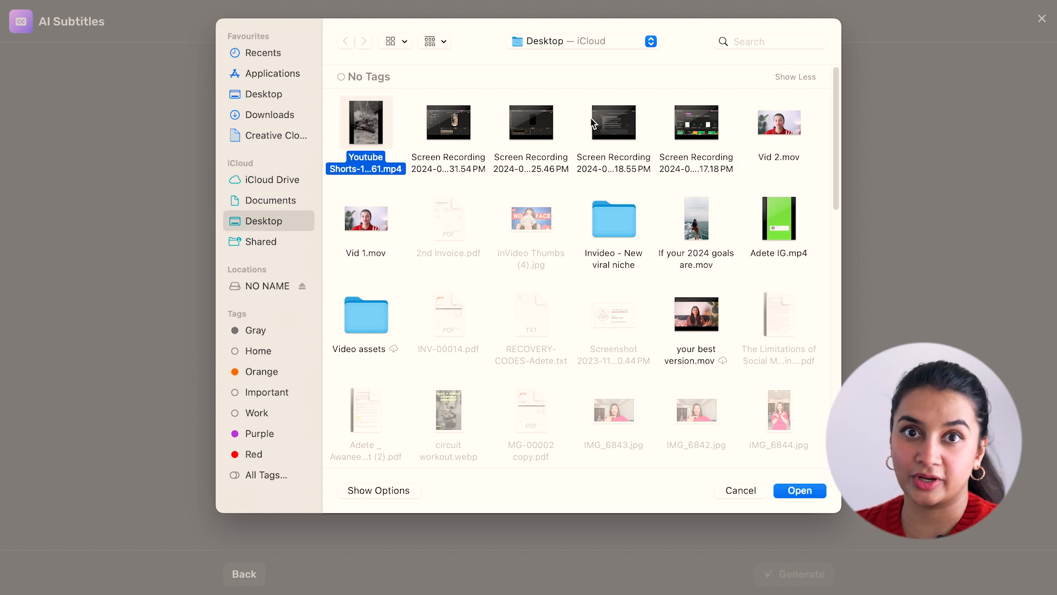
click(799, 490)
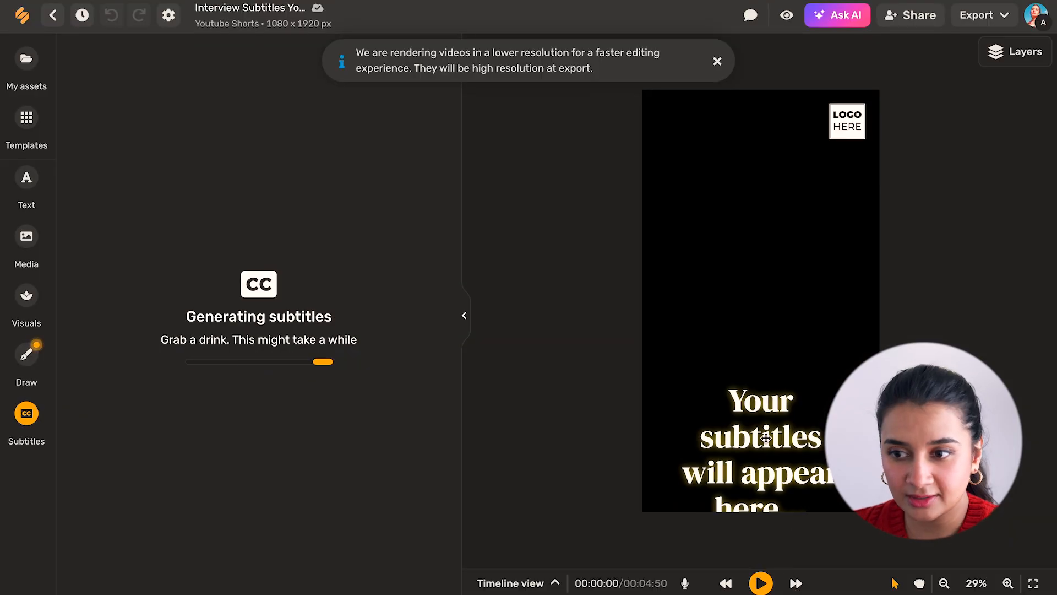
Move the subtitle text up to just below the middle of the video, centred over the wolf's legs.
drag(751, 460, 748, 420)
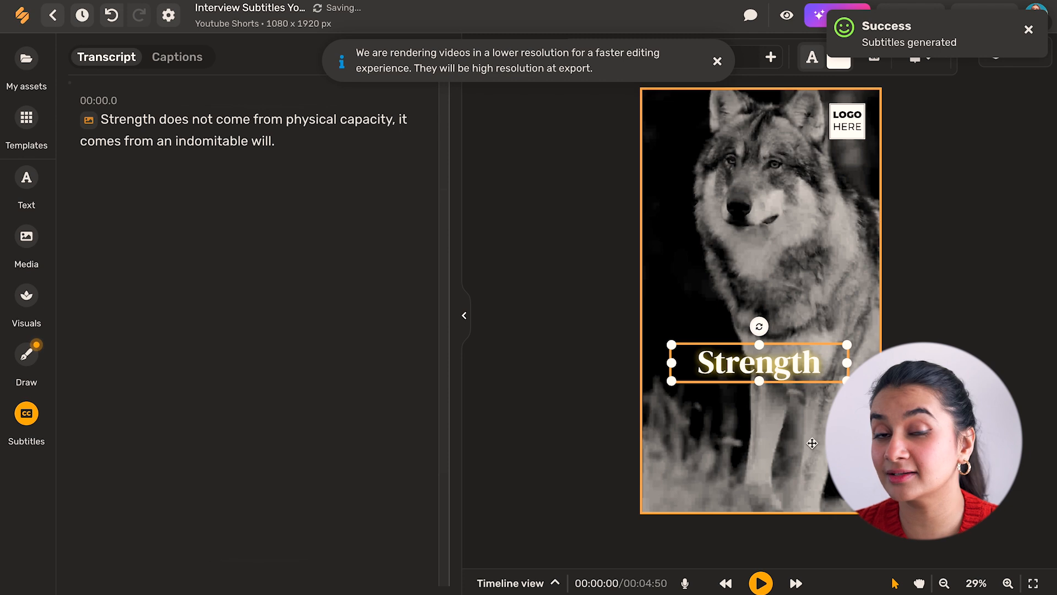
click(908, 412)
drag(768, 380, 769, 390)
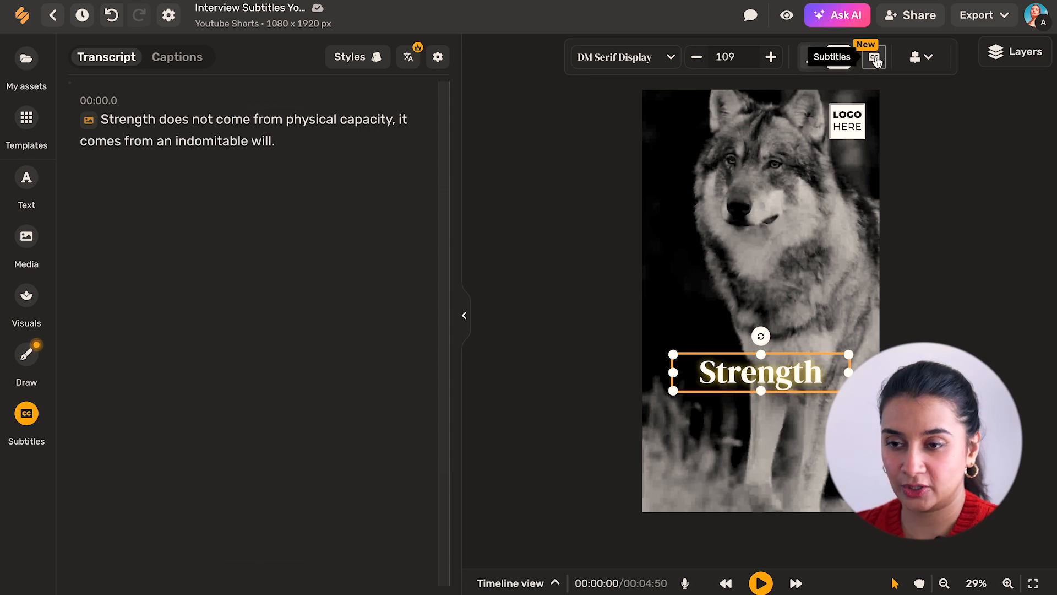
Change the subtitles' shadow from yellow to off-white and set their font to Italiana.
click(814, 65)
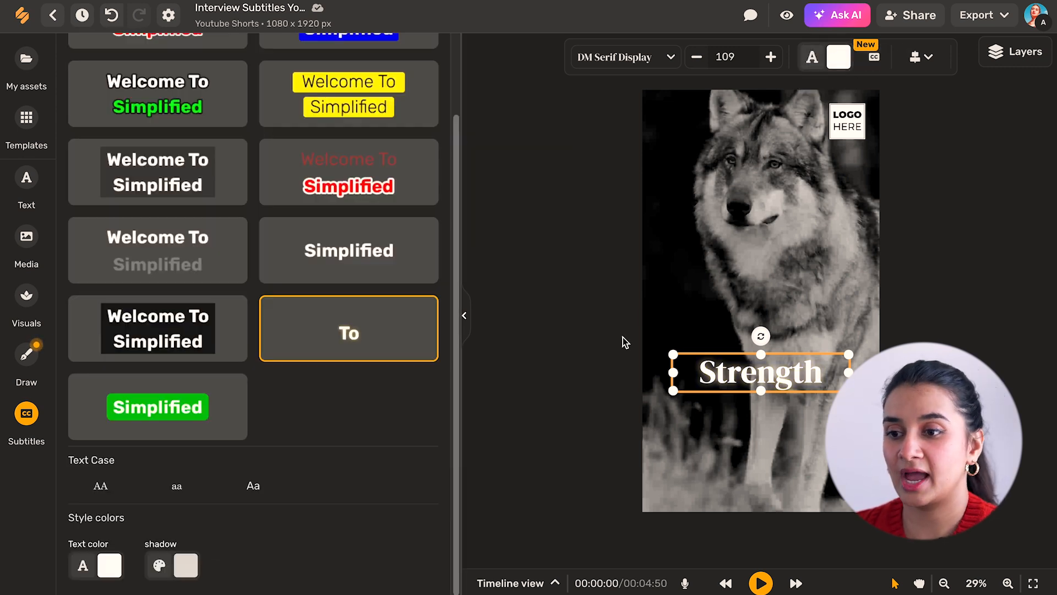
mouse_move(736, 379)
mouse_down()
mouse_move(736, 388)
mouse_move(736, 379)
mouse_up()
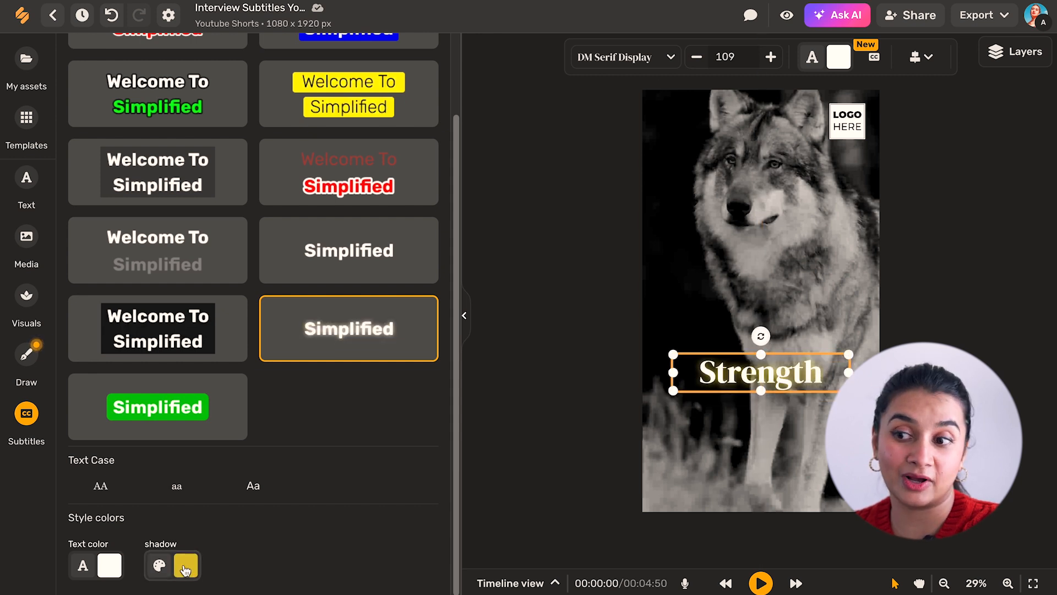
click(185, 564)
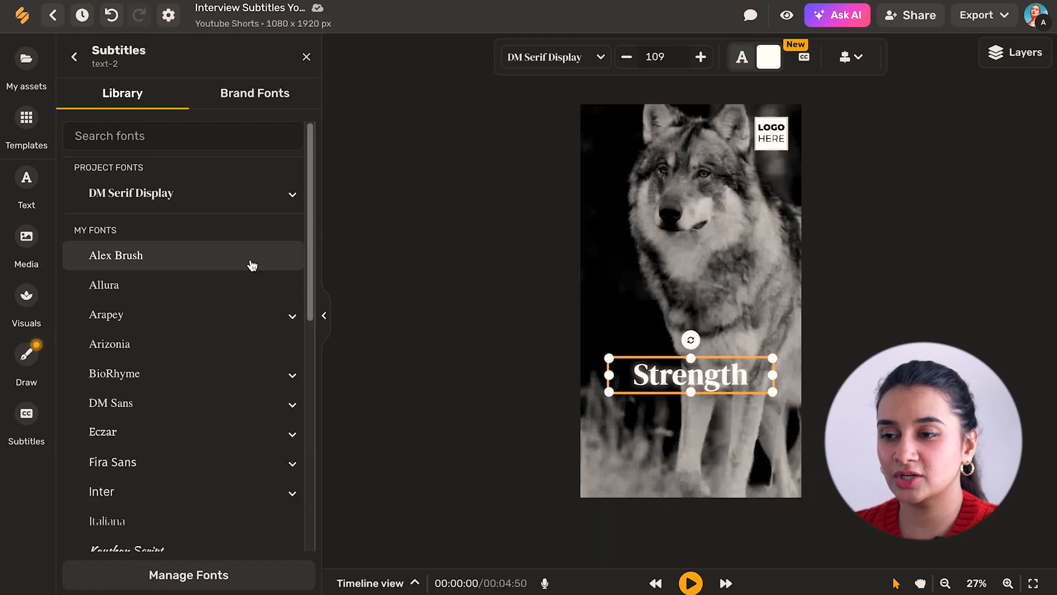
click(137, 432)
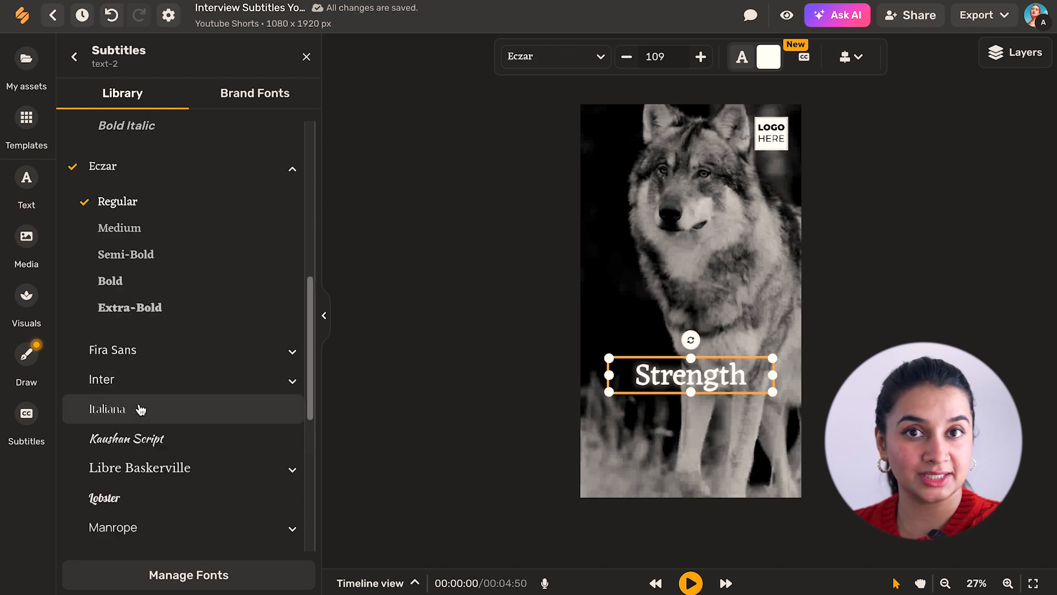
click(427, 460)
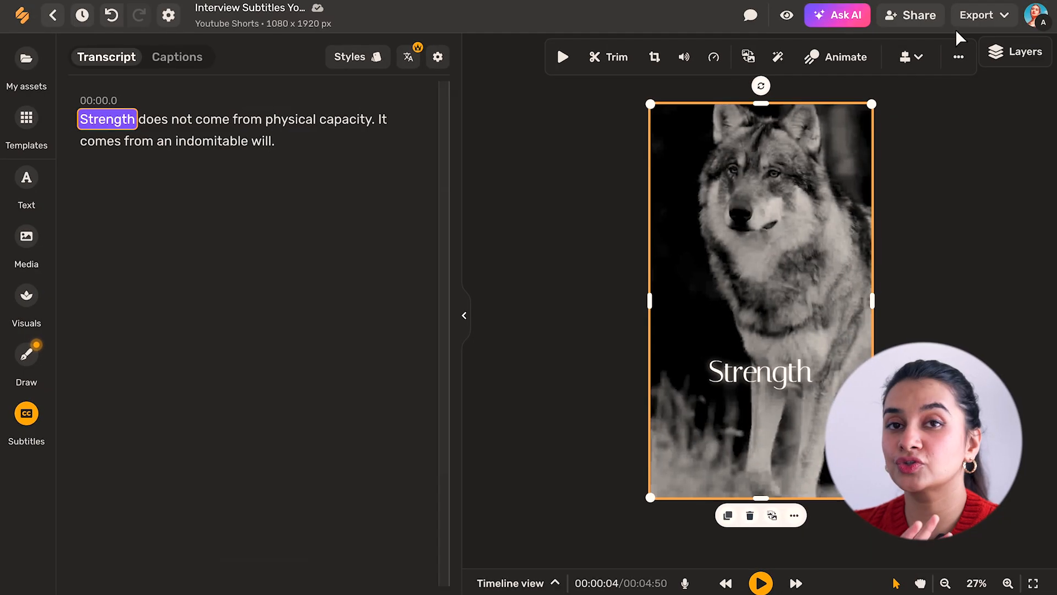
Export the subtitled short as a video and download it.
click(986, 17)
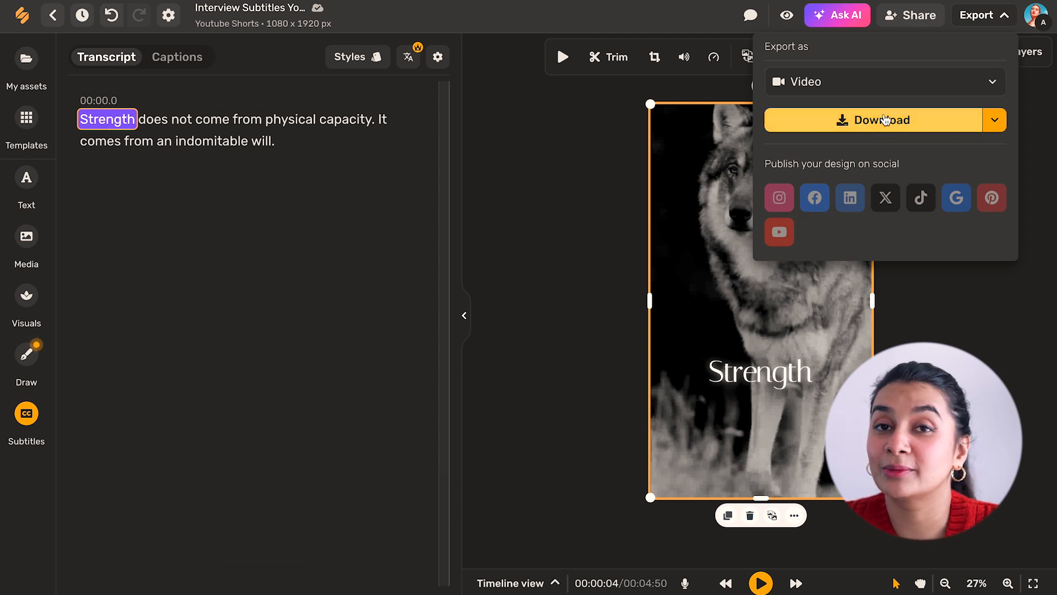
click(888, 126)
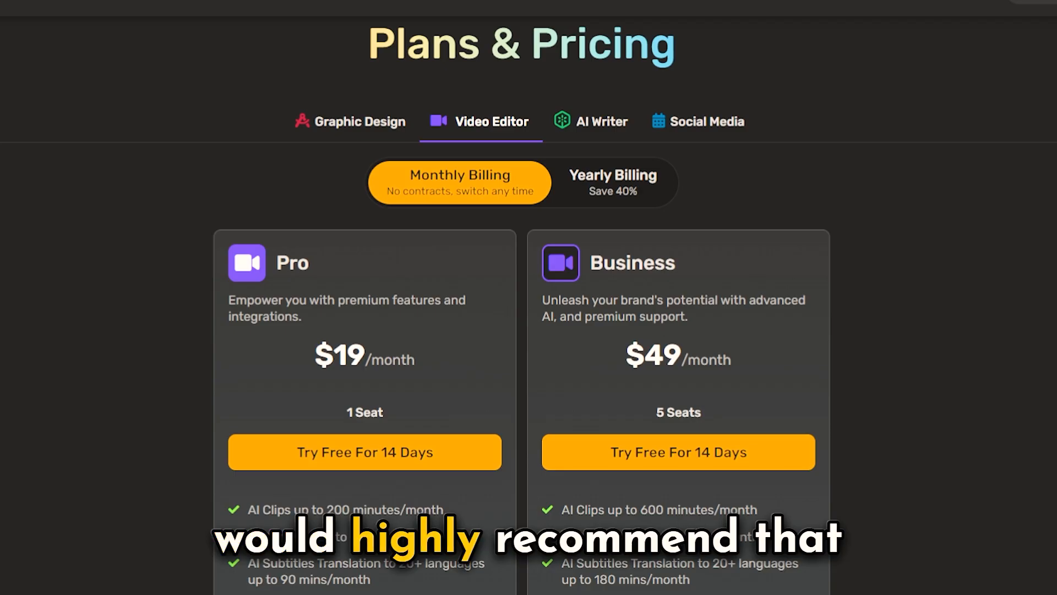
Examine the monthly prices and features of the Video Editor's Pro and Business plans.
scroll(529, 298, down, 3)
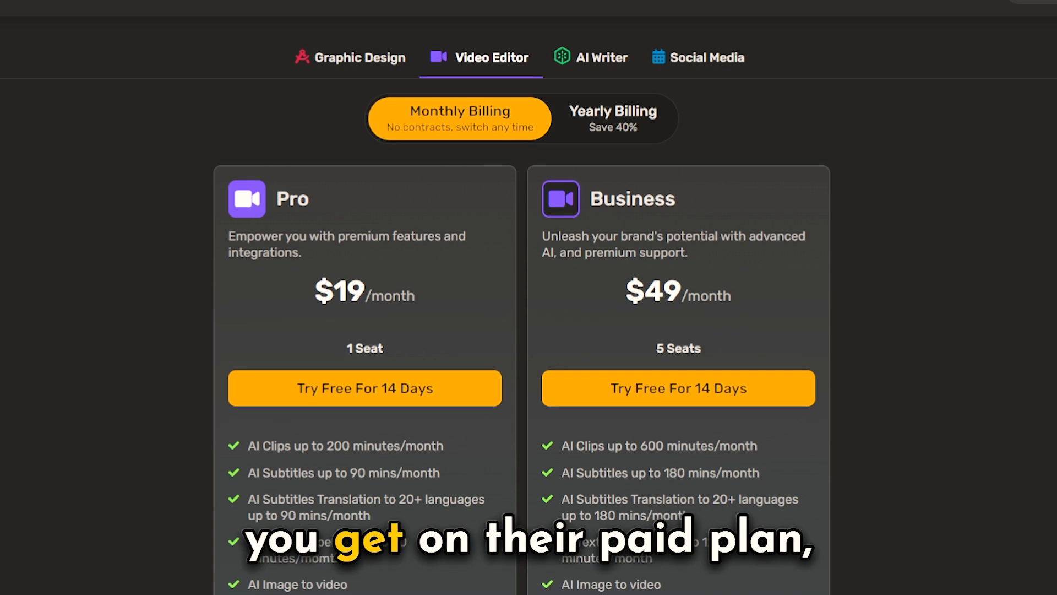
scroll(529, 297, down, 2)
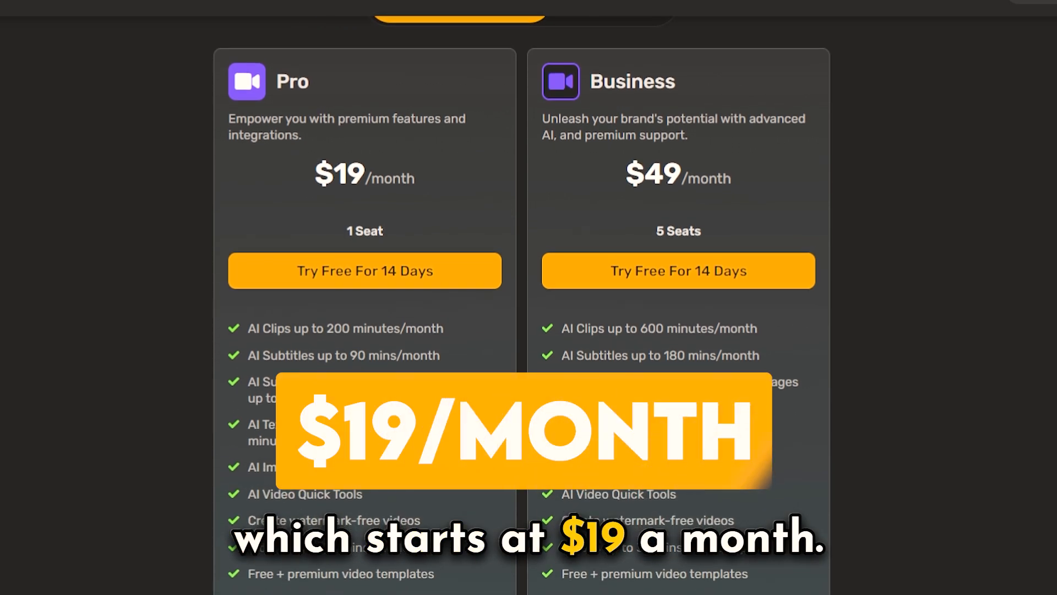